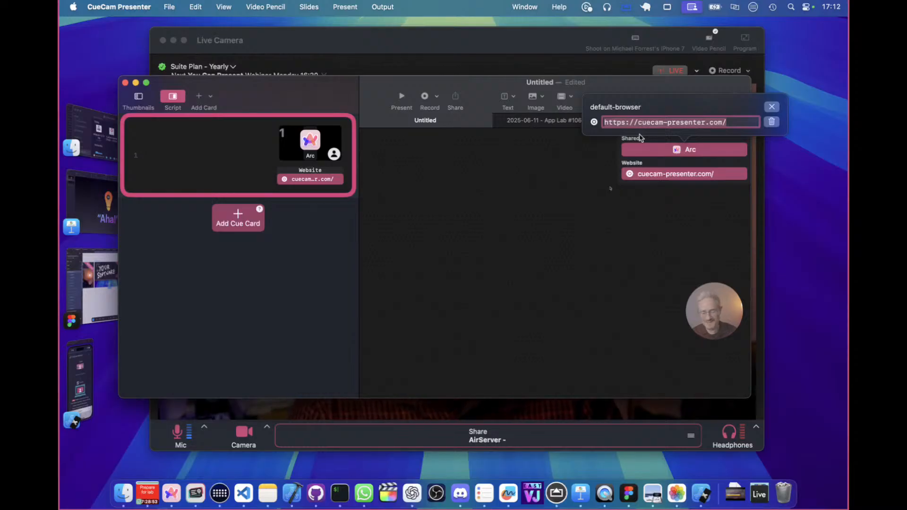
# Check the live stream page in Arc and view the address of the cue card's website trigger in CueCam Presenter.
pyautogui.click(592, 169)
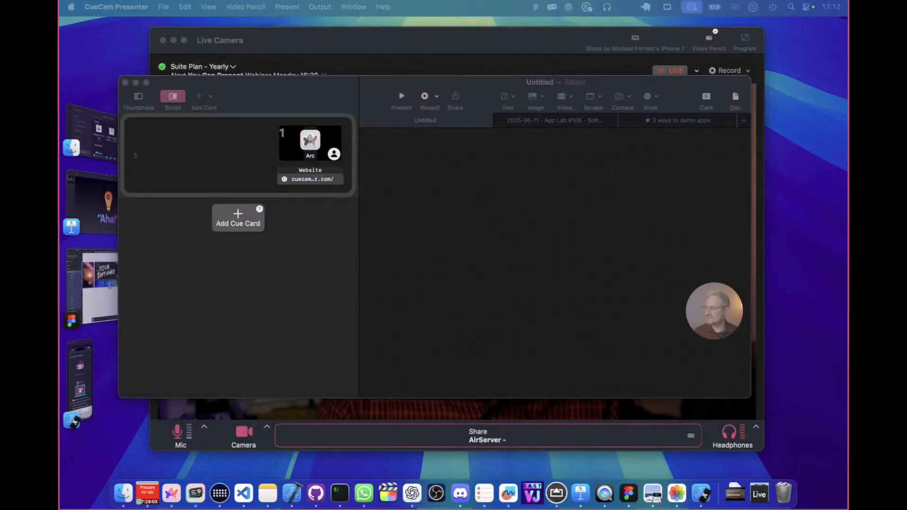
pyautogui.moveTo(534, 2); pyautogui.dragTo(451, 12)
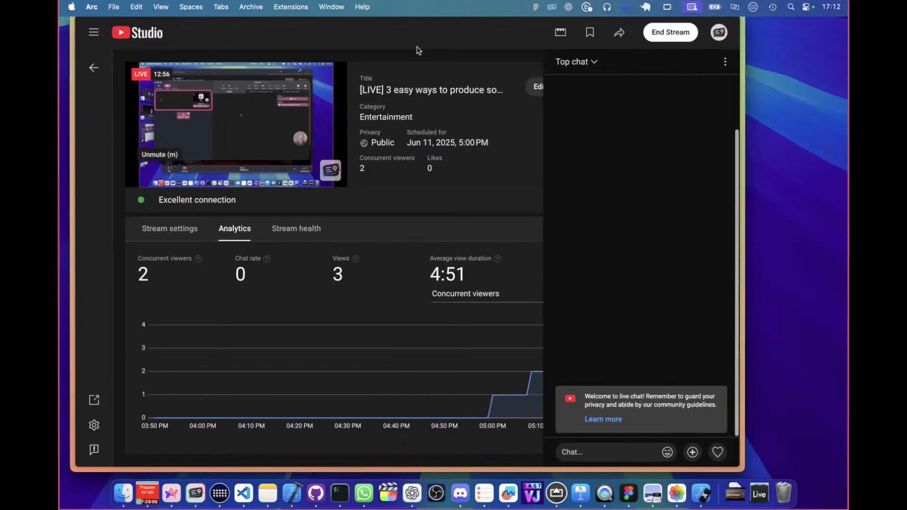
pyautogui.press('super+Tab')
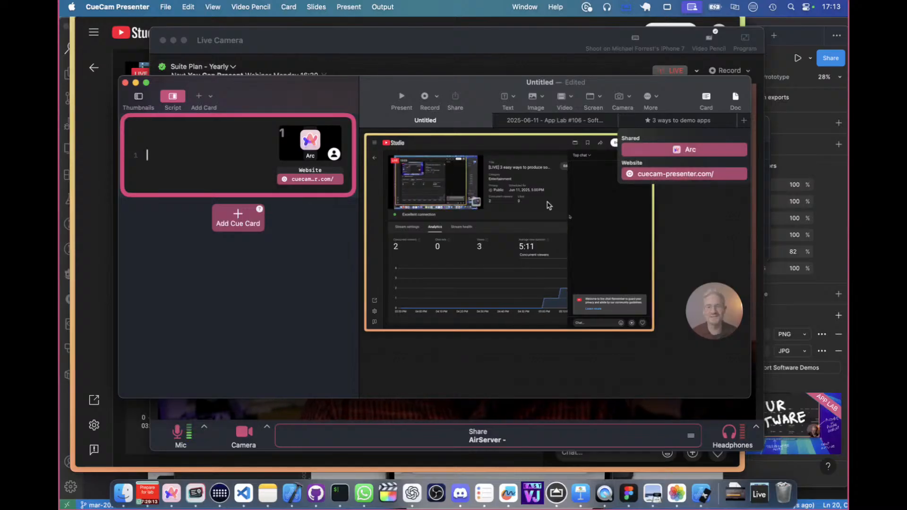
pyautogui.click(662, 172)
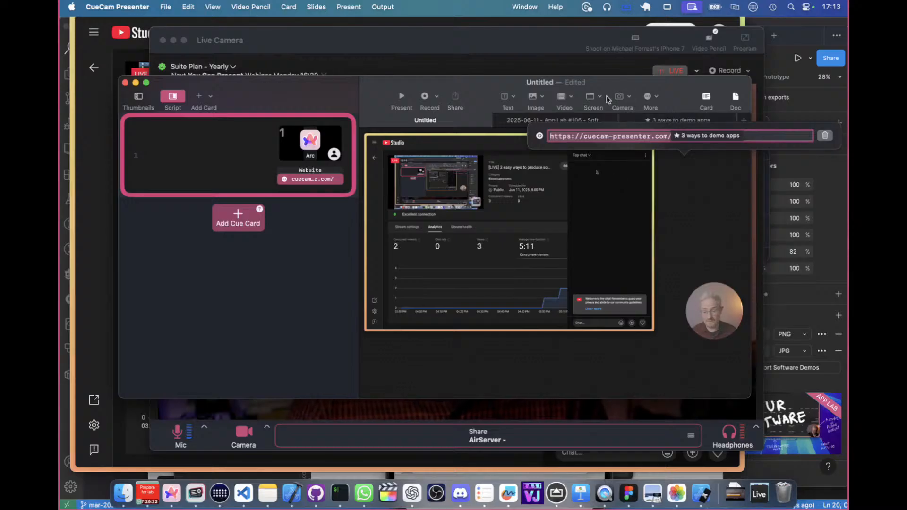
pyautogui.click(477, 90)
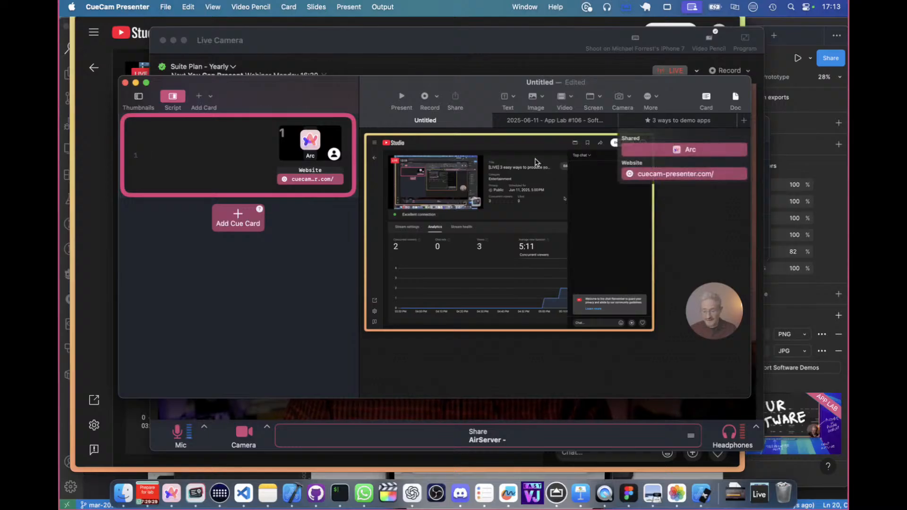
# Switch to Arc and briefly reveal the sidebar and the web address of the YouTube Studio live streaming page.
pyautogui.press('super+Tab')
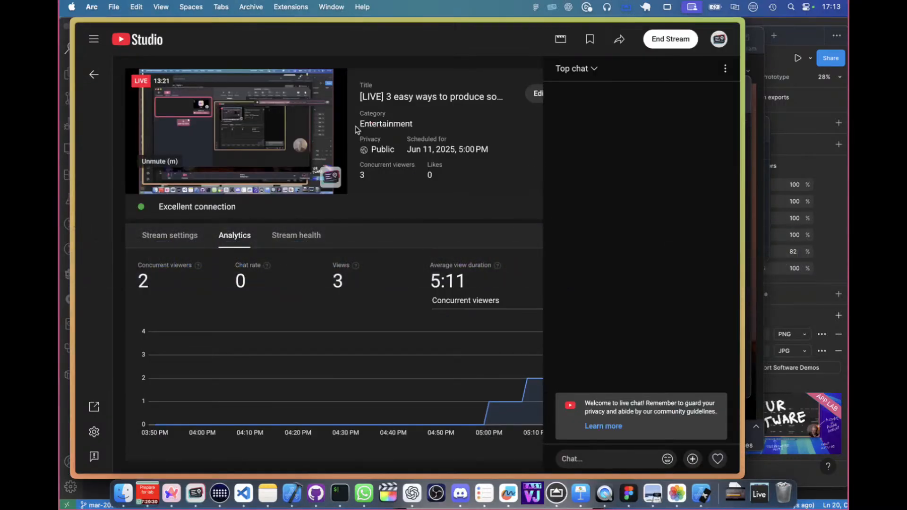
pyautogui.moveTo(296, 132)
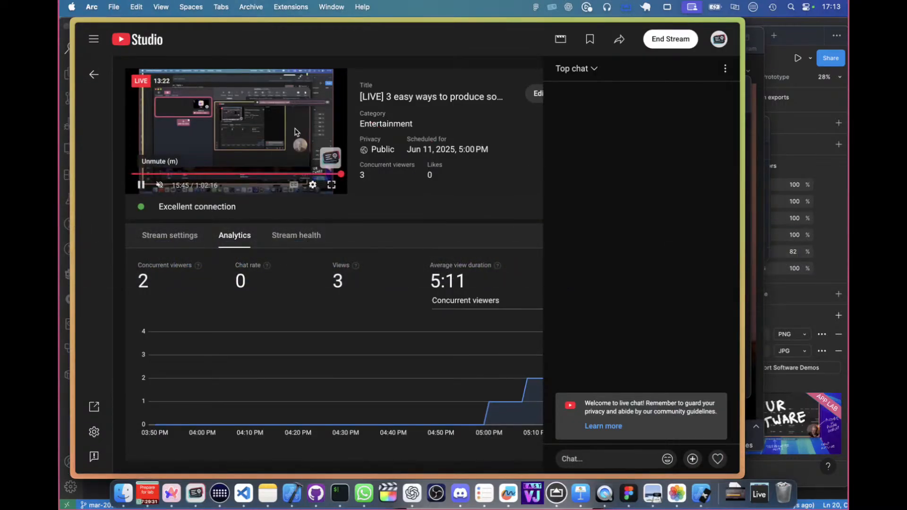
pyautogui.press('super+s')
pyautogui.click(134, 55)
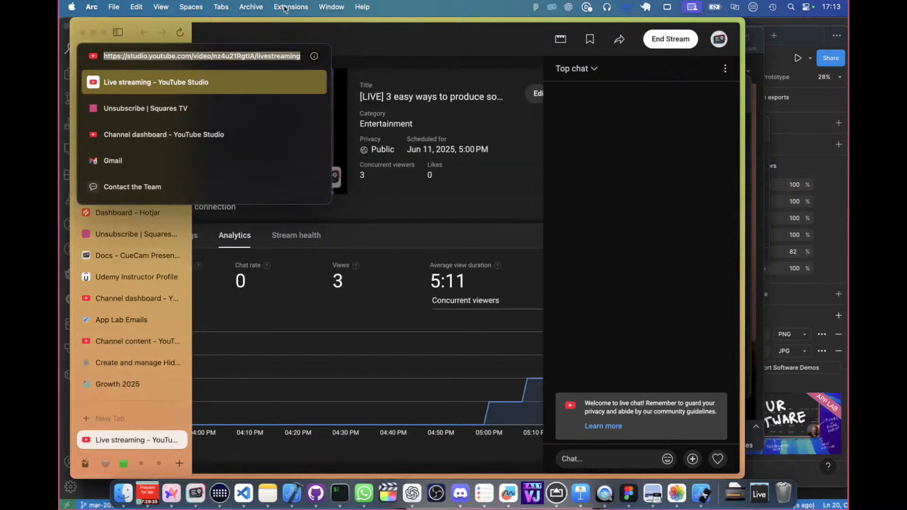
pyautogui.click(346, 48)
pyautogui.press('super+s')
pyautogui.press('super+s')
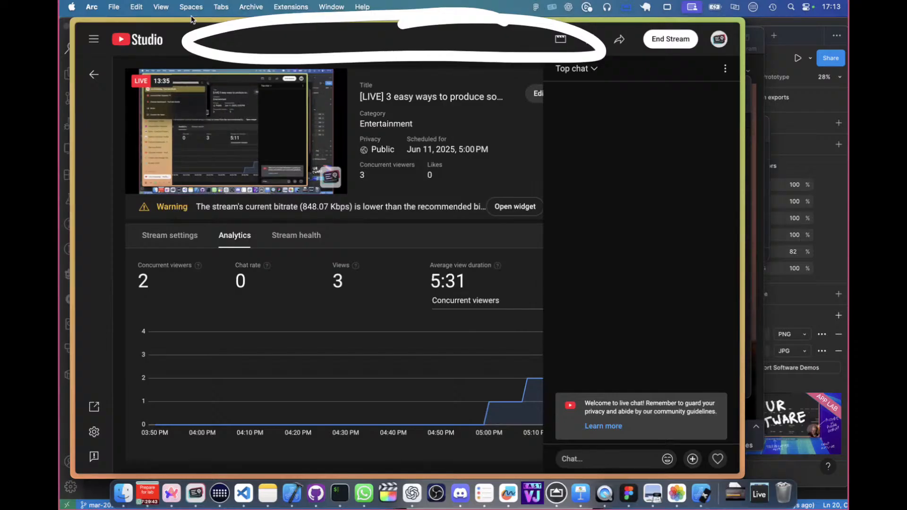
# Switch to CueCam Presenter and insert a cue card before the Arc card with the text "Go to profile 1".
pyautogui.press('super+Tab')
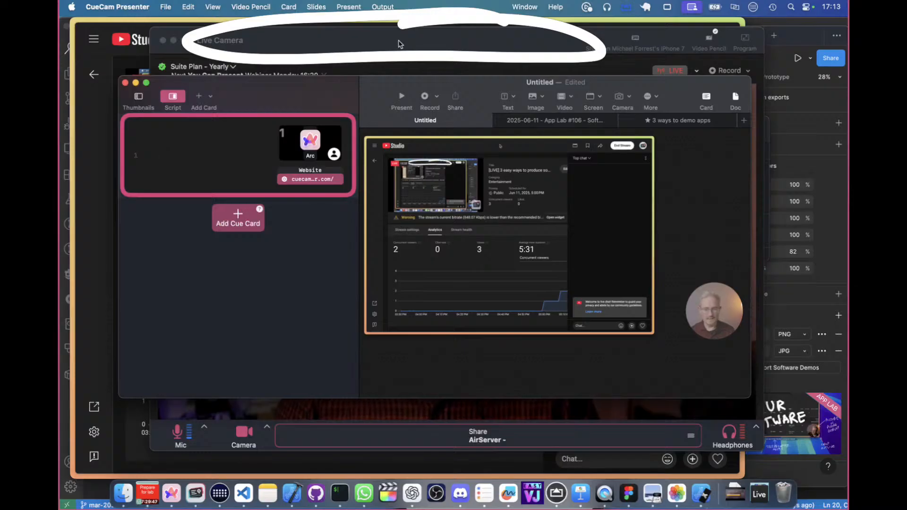
pyautogui.click(655, 178)
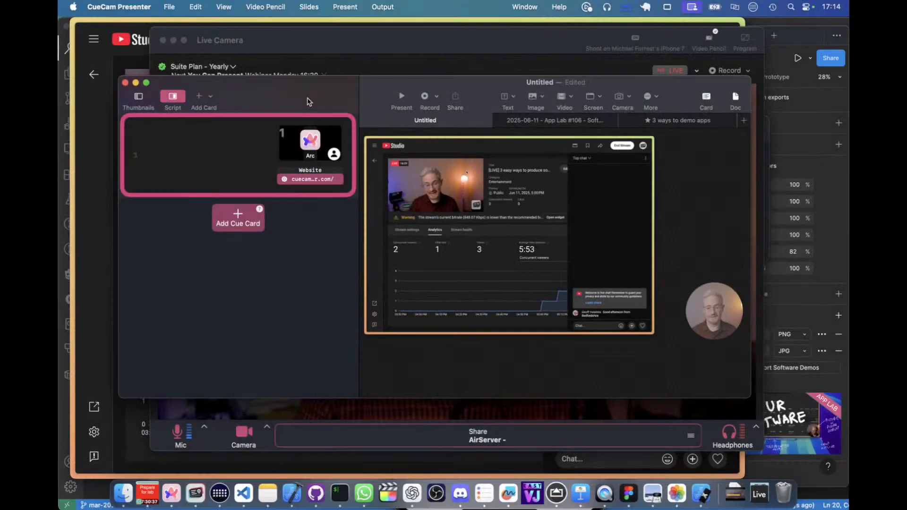
pyautogui.click(202, 158)
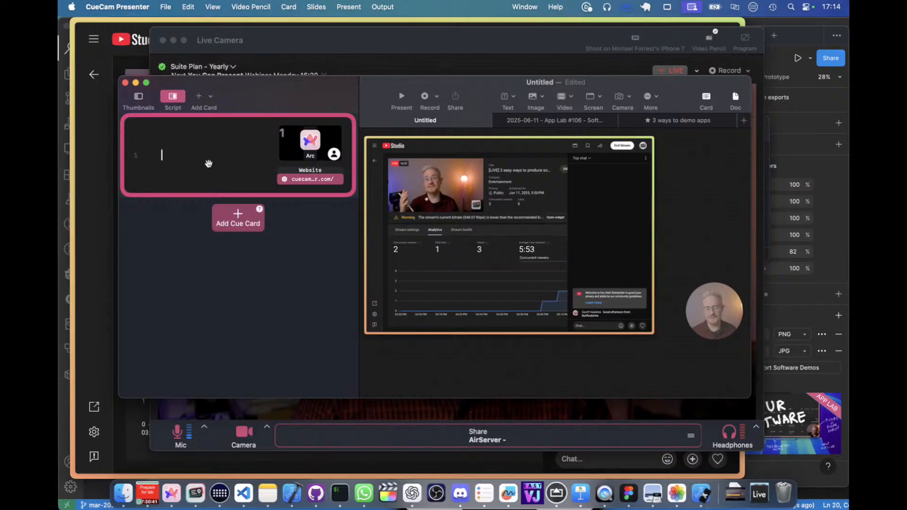
pyautogui.rightClick(228, 122)
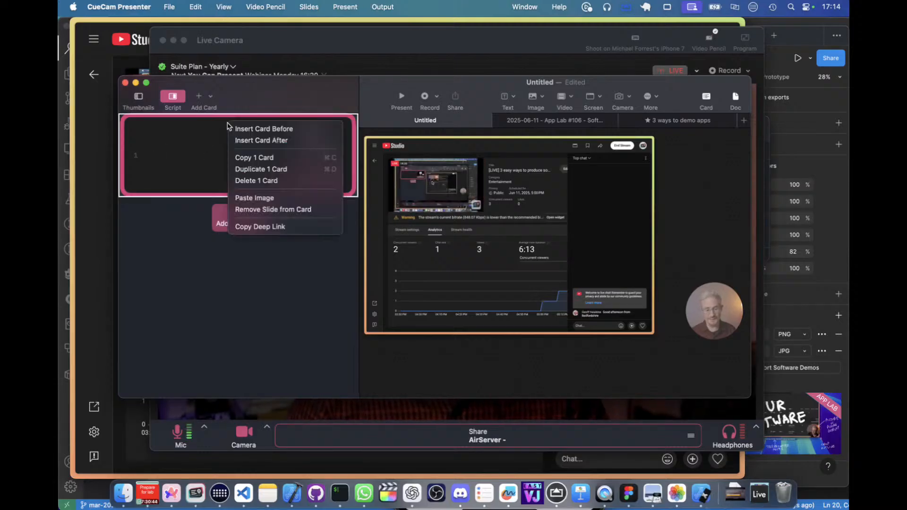
pyautogui.click(263, 129)
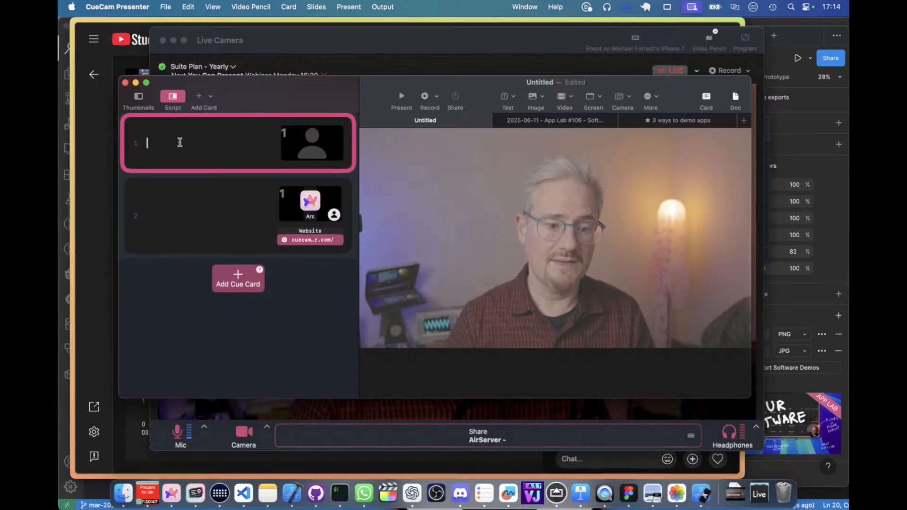
pyautogui.write('Go to profile')
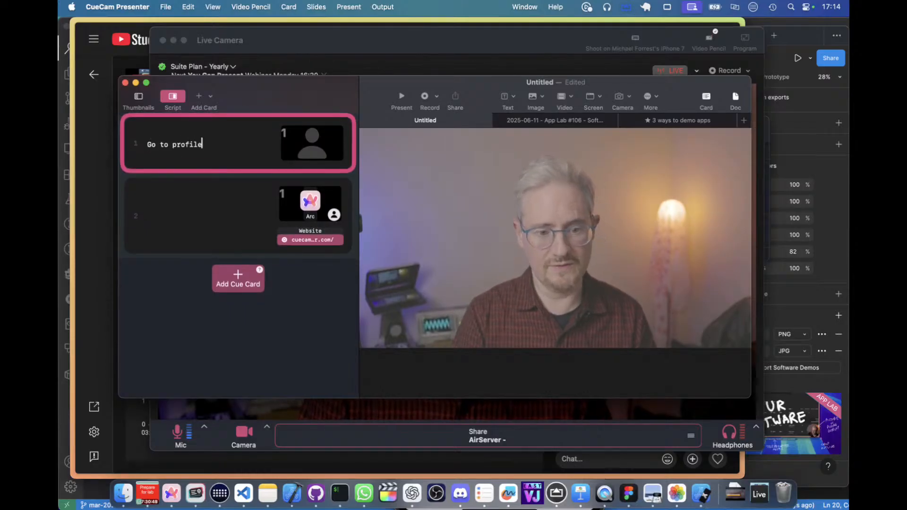
pyautogui.write(' 1')
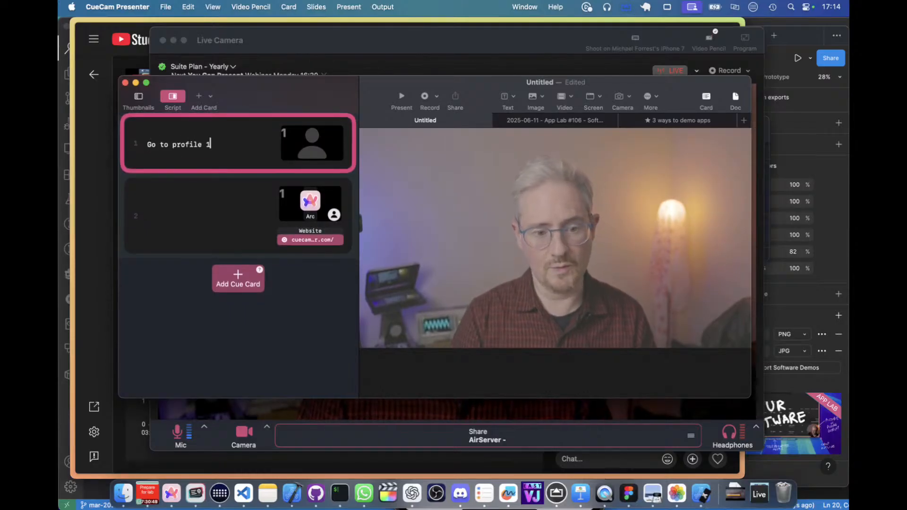
# Switch to Arc, show its sidebar, and open the pinned YouTube Studio page in the Demo Profile 2 space.
pyautogui.click(132, 24)
pyautogui.press('super+s')
pyautogui.hscroll(5, 145, 383)
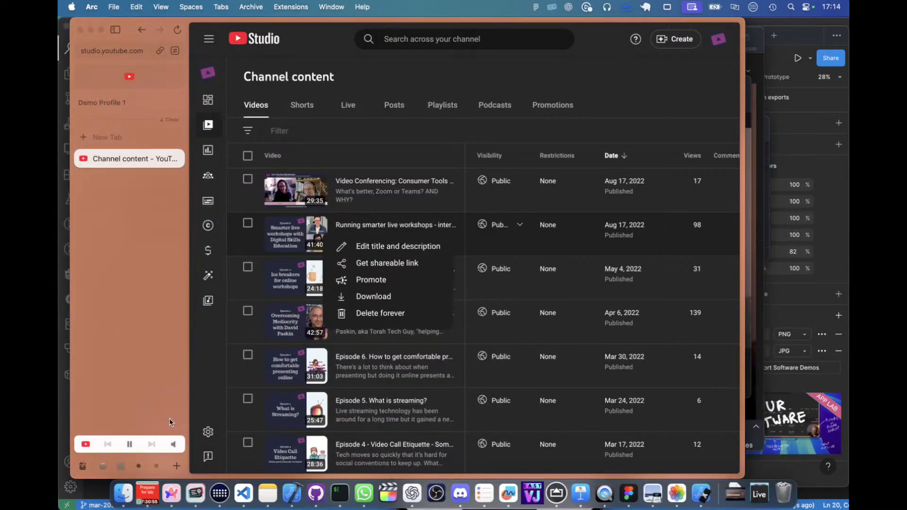
pyautogui.click(158, 465)
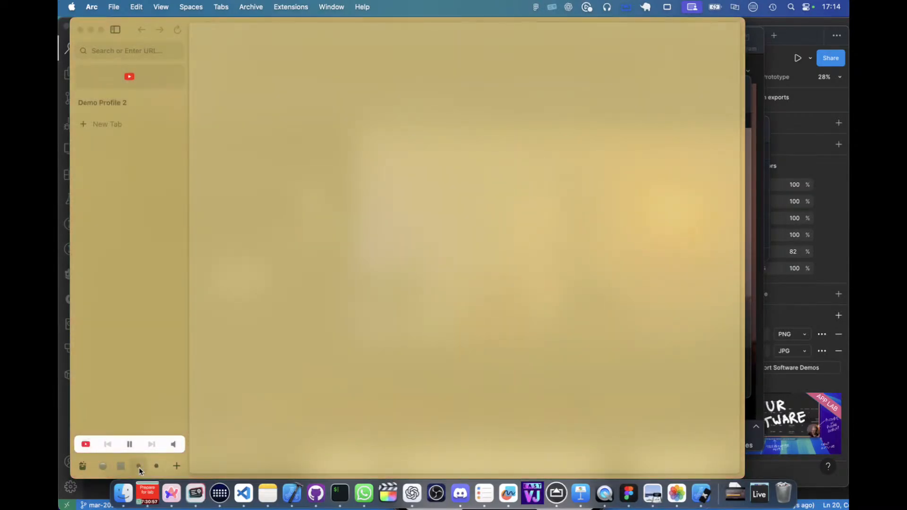
pyautogui.click(139, 467)
pyautogui.click(155, 468)
pyautogui.click(117, 78)
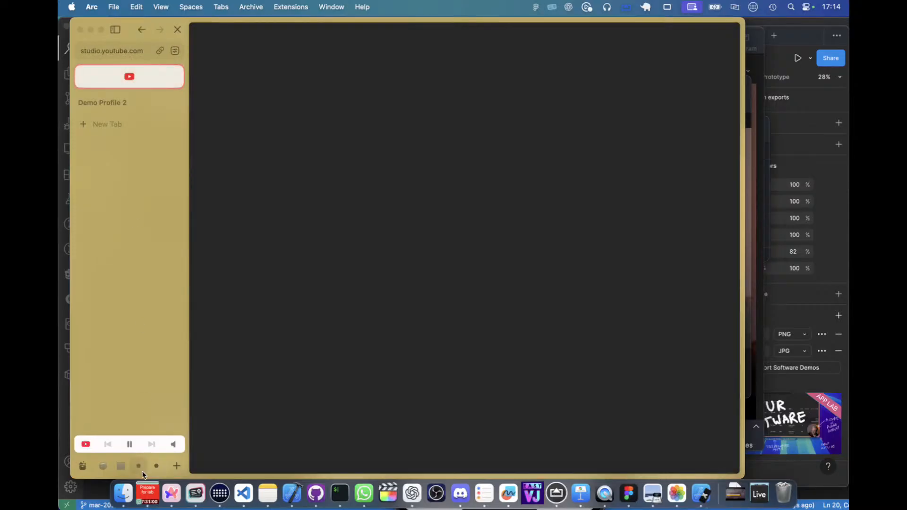
# Compare the Demo Profile 1 and Demo Profile 2 spaces in Arc, finishing on Demo Profile 1.
pyautogui.click(140, 467)
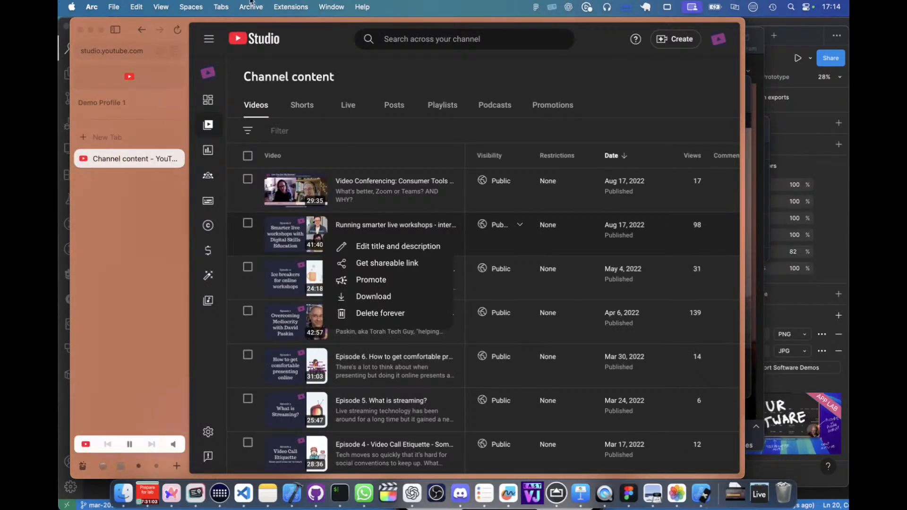
pyautogui.click(157, 467)
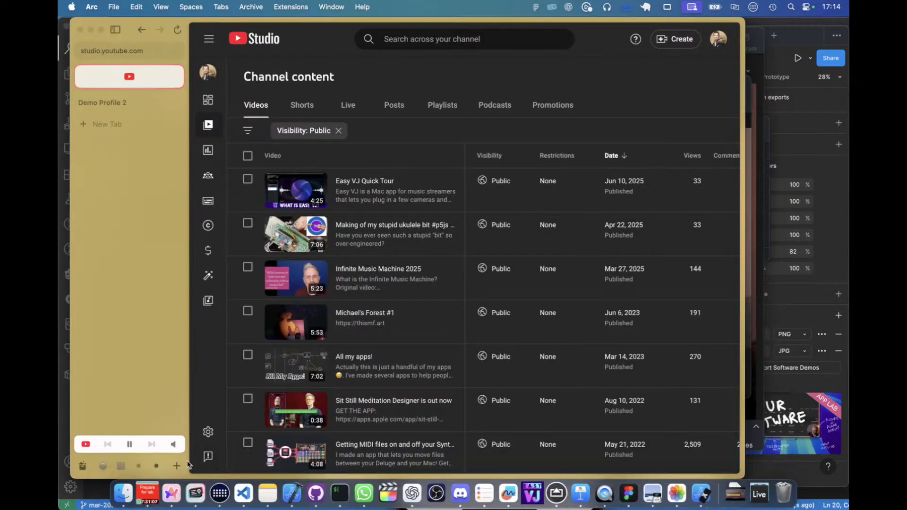
pyautogui.click(139, 467)
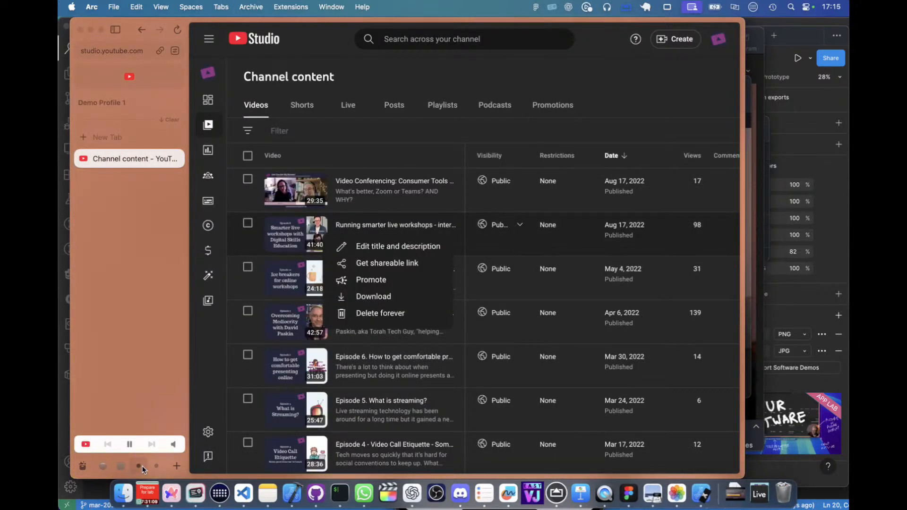
pyautogui.press('super+Tab')
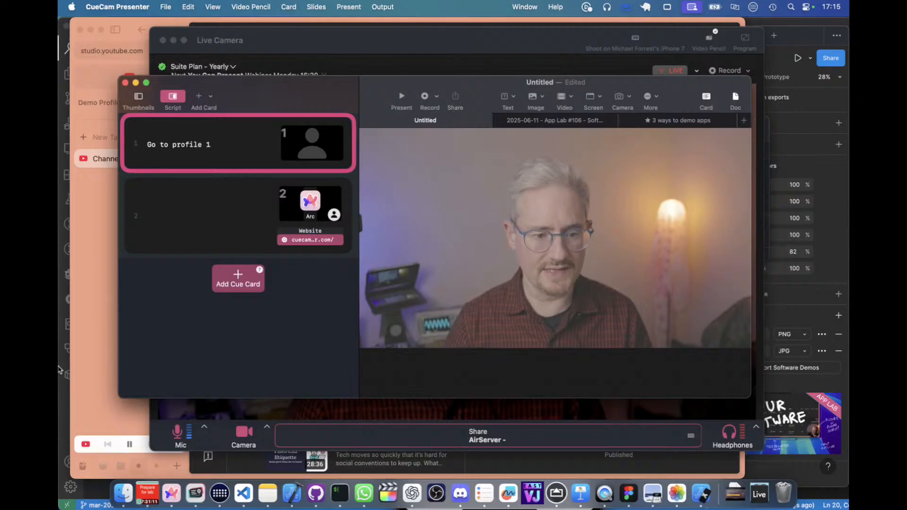
pyautogui.click(94, 340)
pyautogui.press('super+alt+Right')
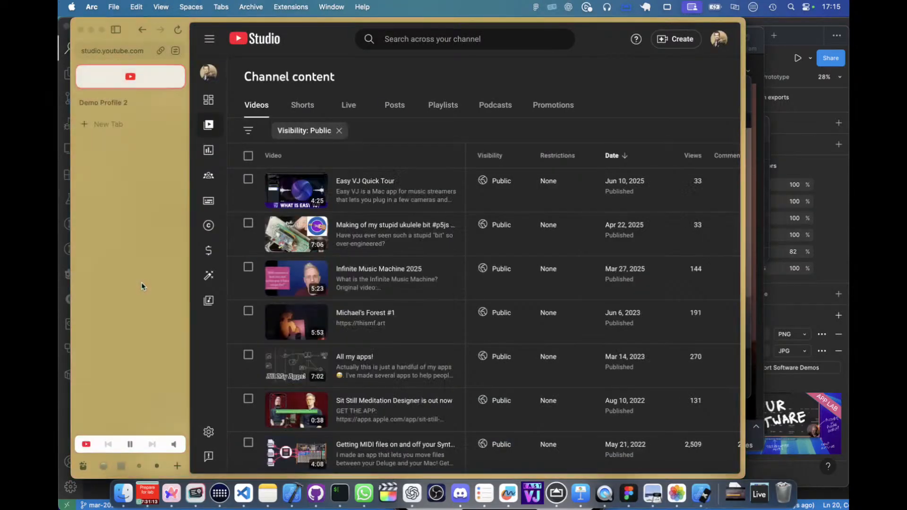
pyautogui.press('super+alt+Left')
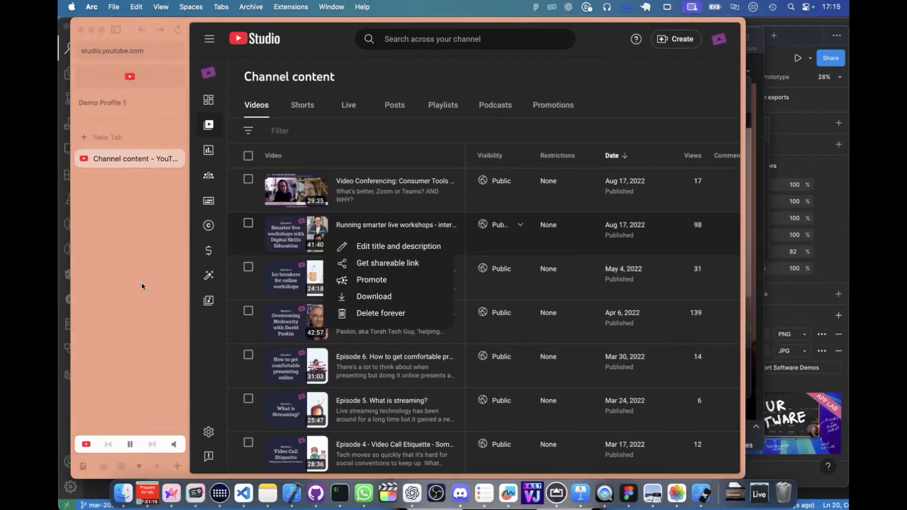
# Switch to CueCam Presenter and add a keystroke trigger targeting Arc to the "Go to profile 1" card.
pyautogui.press('super+Tab')
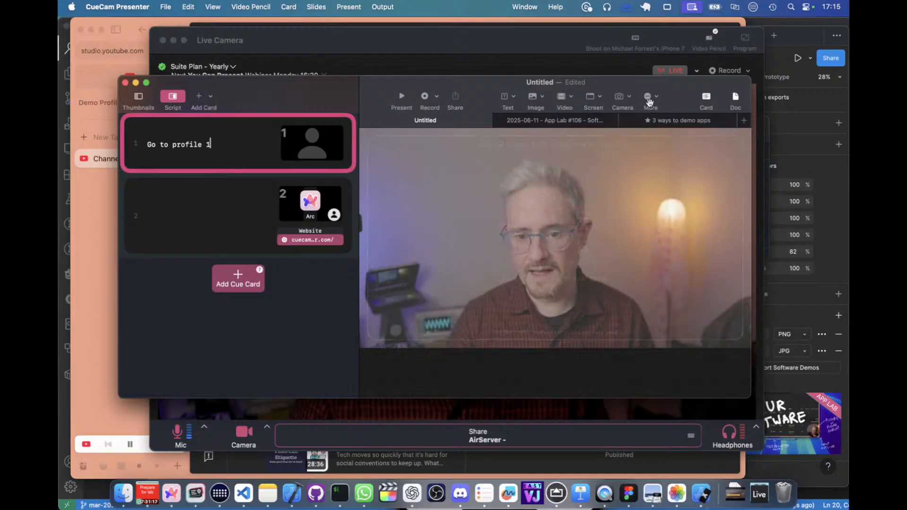
pyautogui.click(648, 95)
pyautogui.click(687, 214)
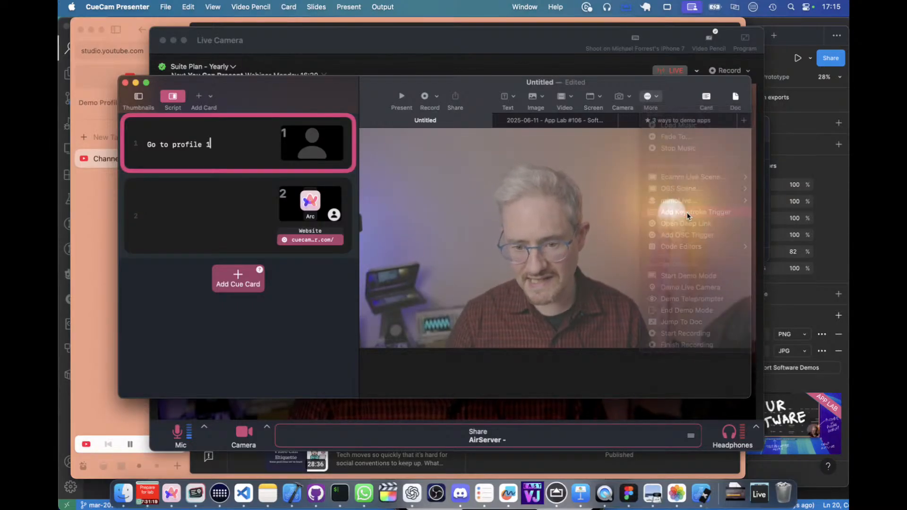
pyautogui.click(634, 155)
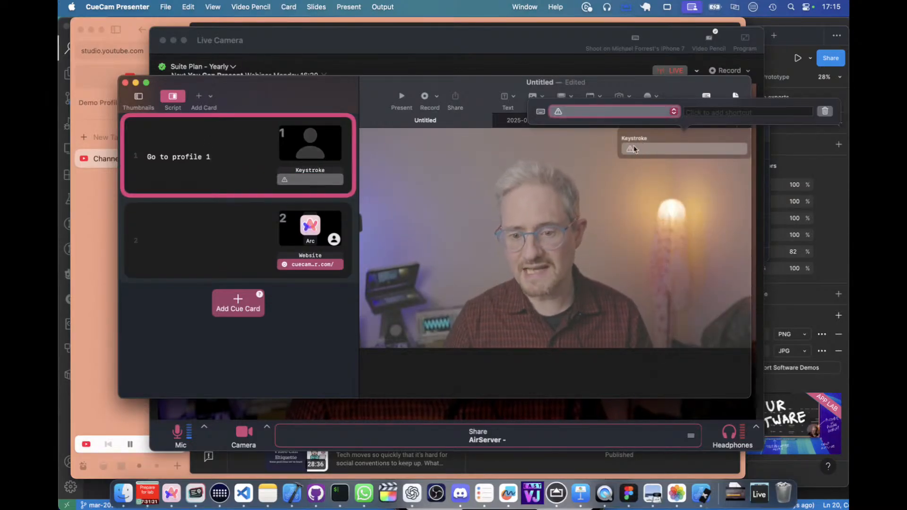
pyautogui.click(607, 113)
pyautogui.scroll(10, 607, 70)
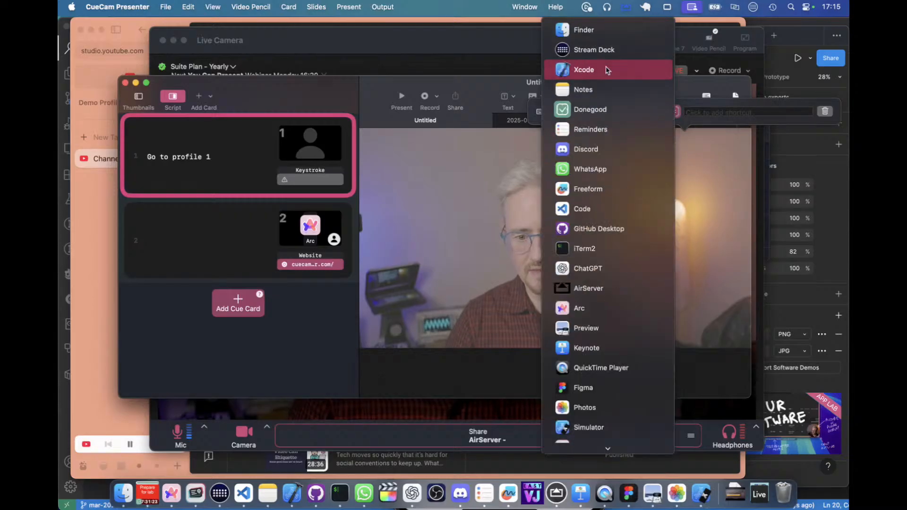
pyautogui.click(606, 308)
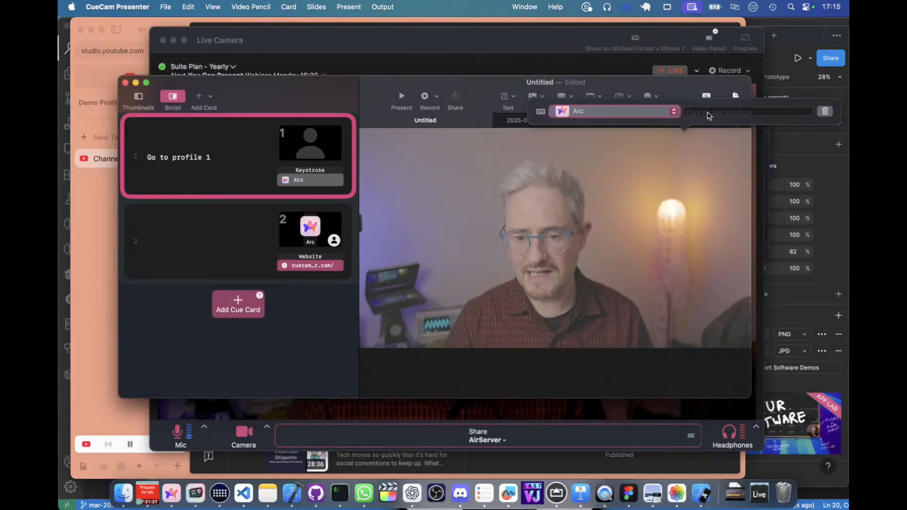
# Set the key combination of the Arc keystroke trigger on the "Go to profile 1" card to ⌘3.
pyautogui.click(709, 114)
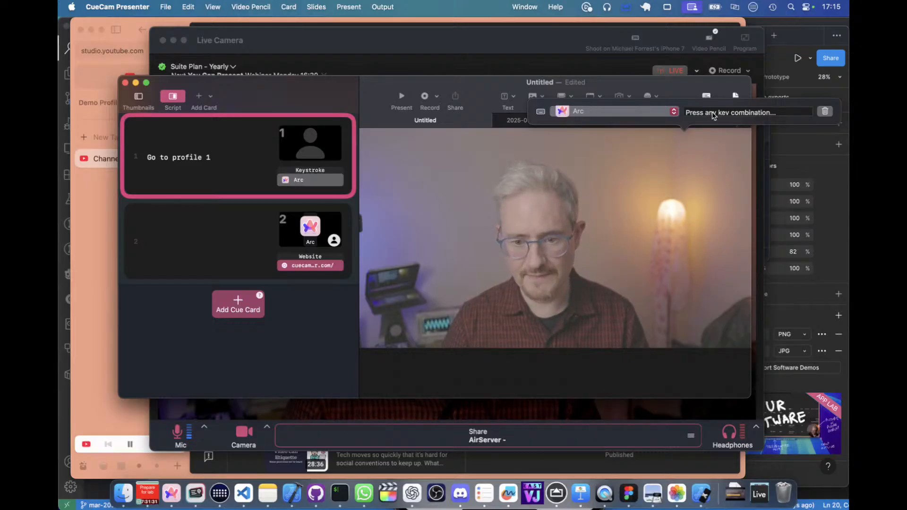
pyautogui.click(699, 138)
pyautogui.click(671, 151)
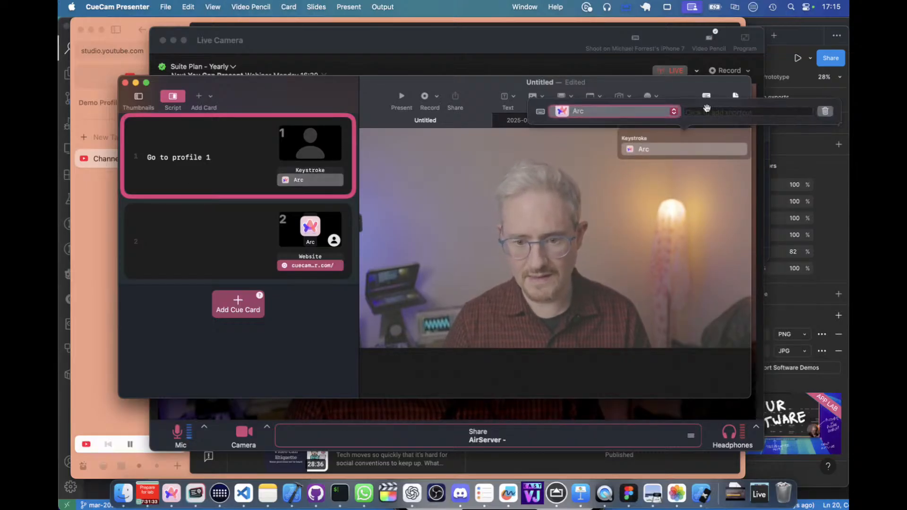
pyautogui.click(714, 115)
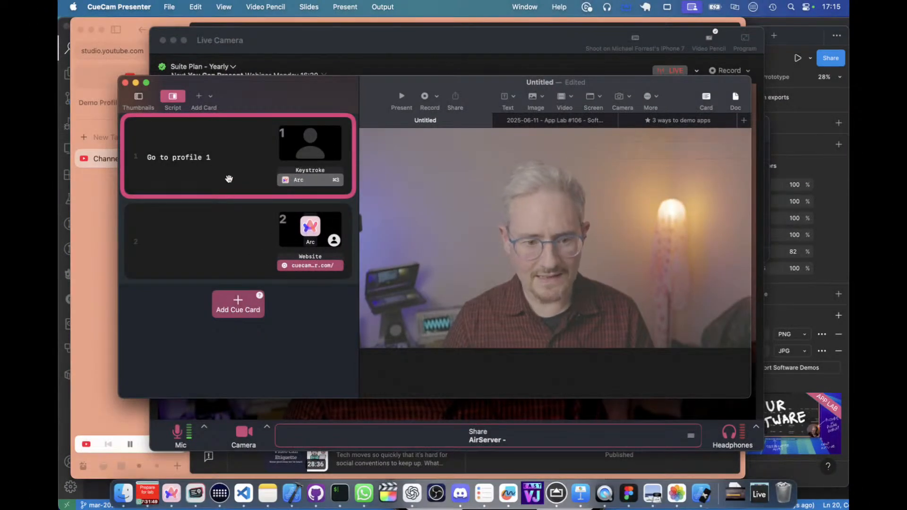
# Add a third cue card at the end of the script with the text "Profile 2".
pyautogui.click(234, 274)
pyautogui.press('super+Return')
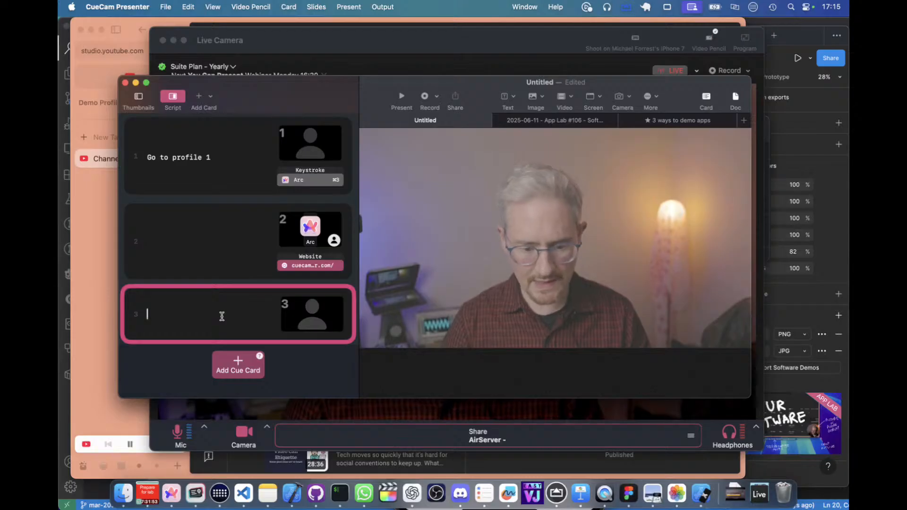
pyautogui.write('Prffile 2')
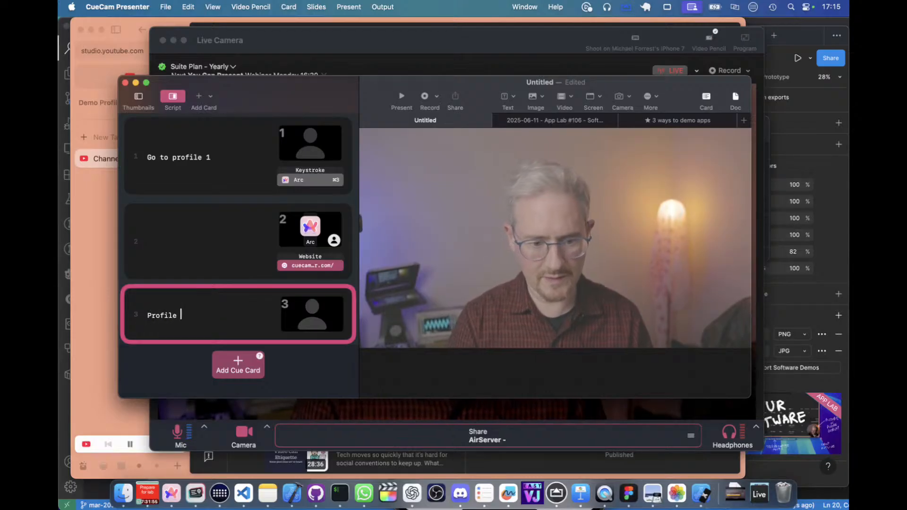
# Add a keystroke trigger targeting Arc to the "Profile 2" card and set its key combination to ⌃4.
pyautogui.click(647, 92)
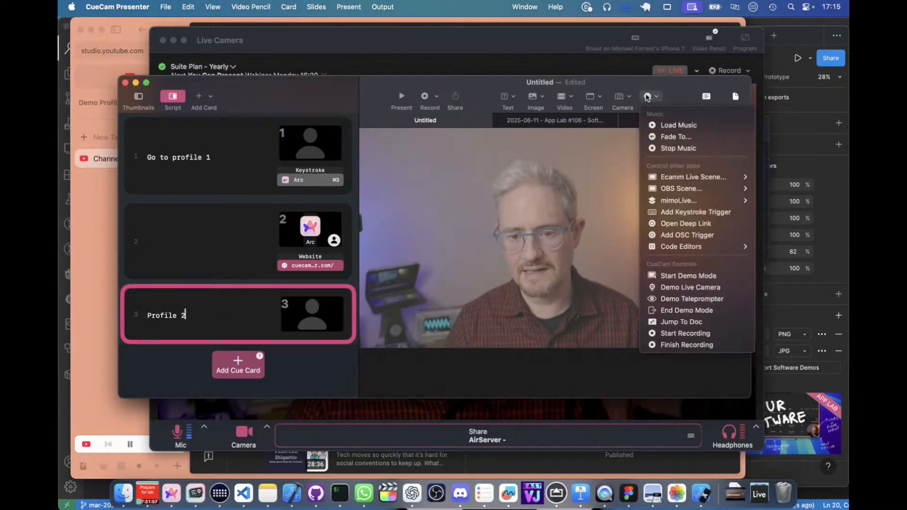
pyautogui.click(694, 212)
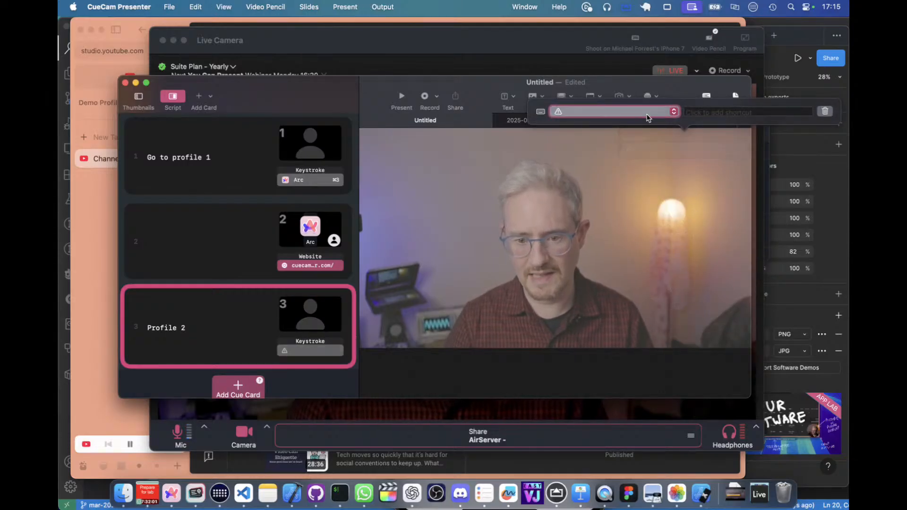
pyautogui.click(614, 111)
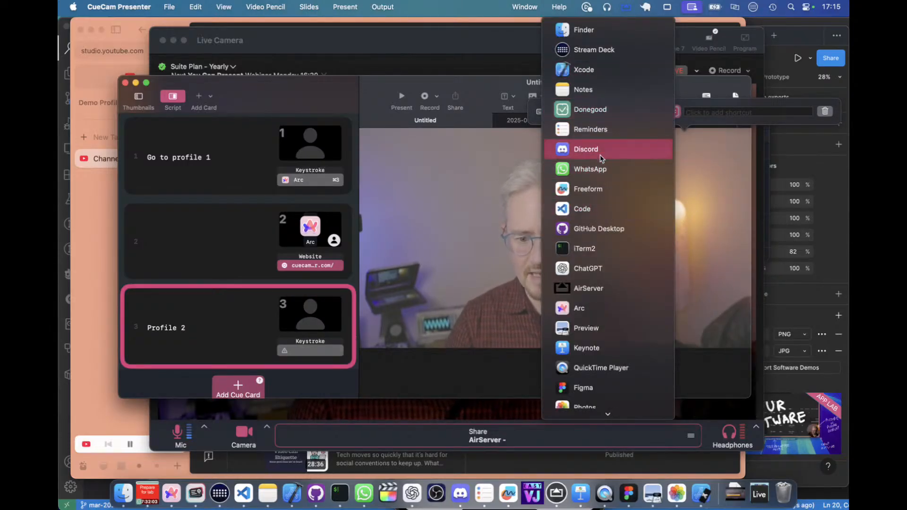
pyautogui.click(603, 308)
pyautogui.click(708, 113)
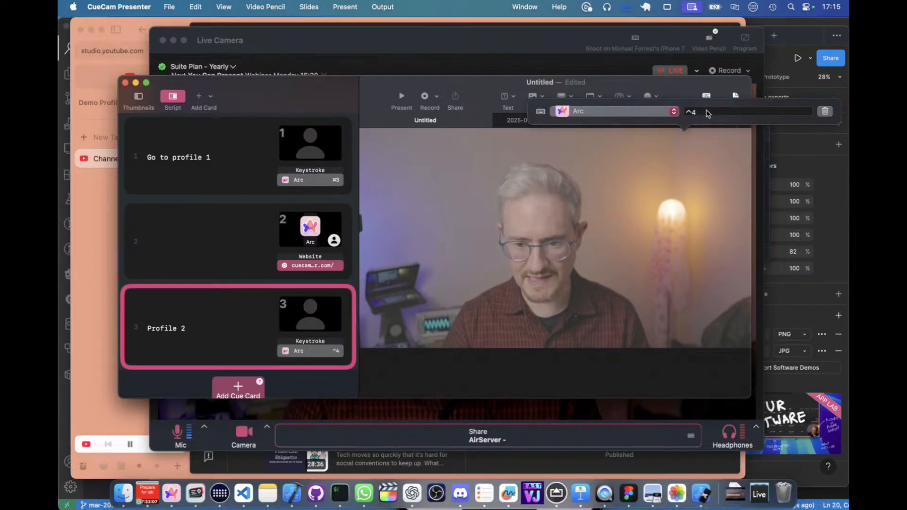
pyautogui.hotkey('ctrl', '4')
# Try to replace the ⌘3 key combination of the Arc keystroke trigger on the "Go to profile 1" card.
pyautogui.click(240, 248)
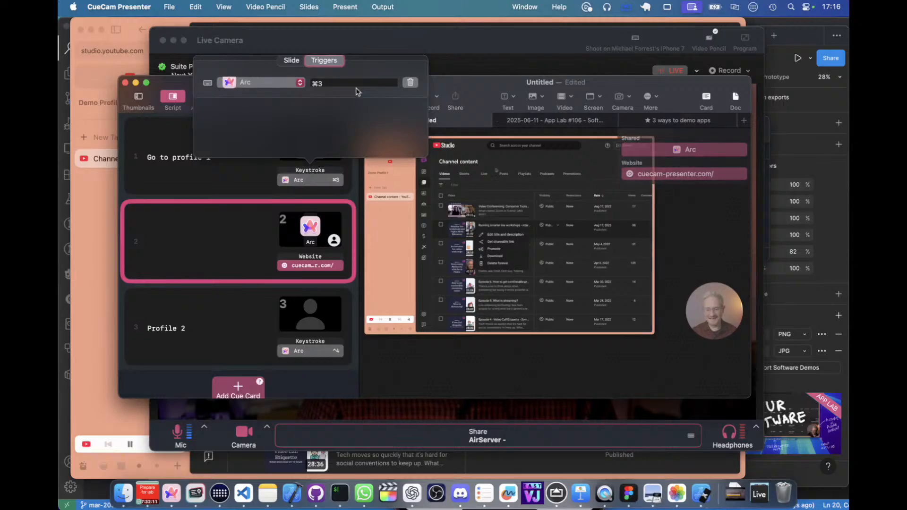
pyautogui.click(349, 86)
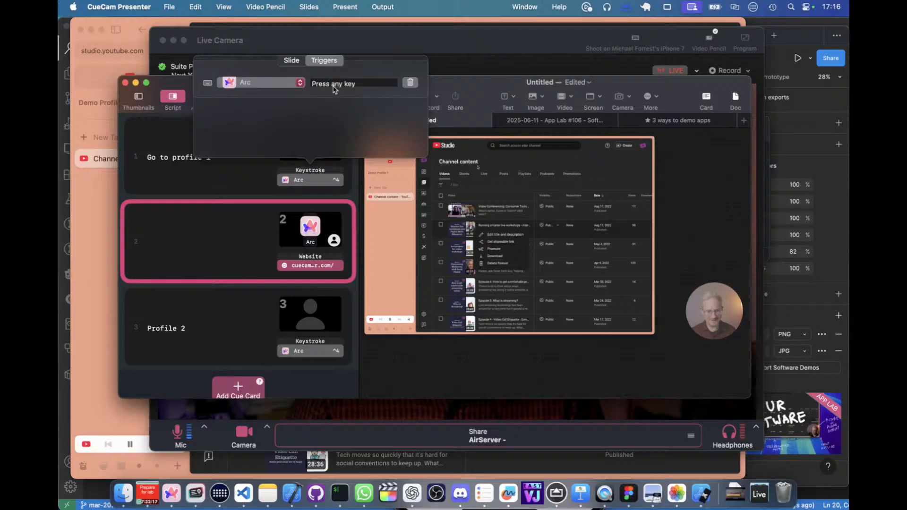
pyautogui.click(204, 244)
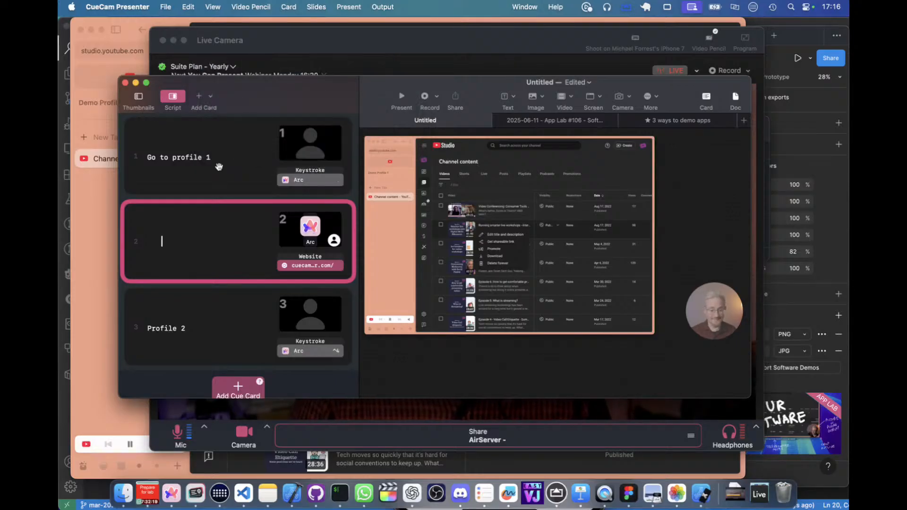
# Reopen the Arc keystroke trigger on the "Go to profile 1" card and try to record a new key combination.
pyautogui.click(218, 161)
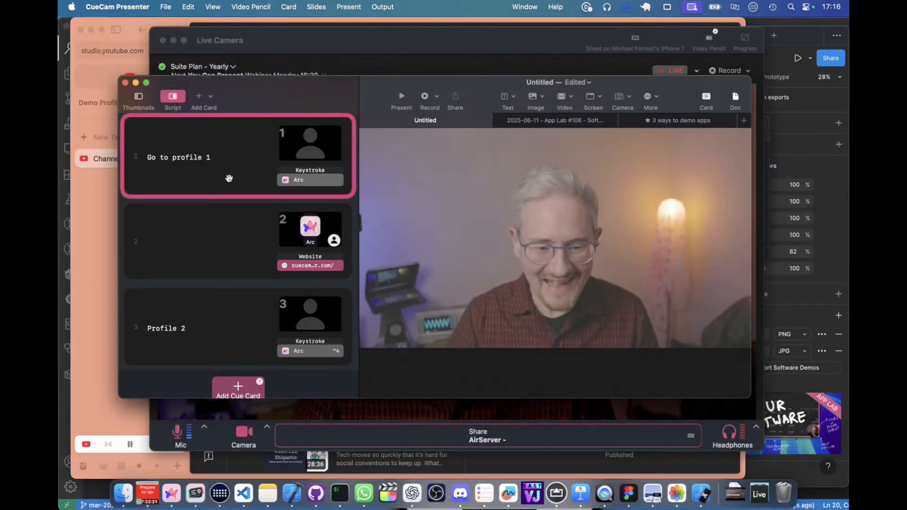
pyautogui.click(208, 214)
pyautogui.click(271, 188)
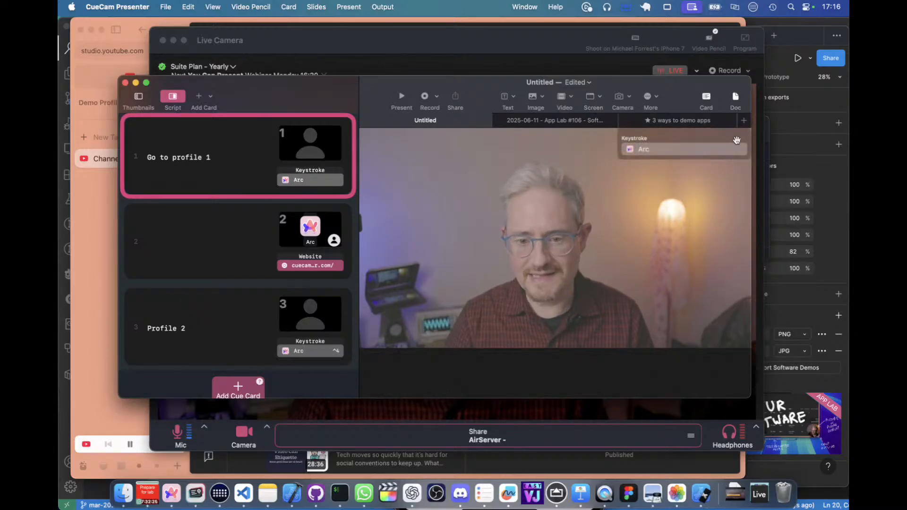
pyautogui.click(716, 153)
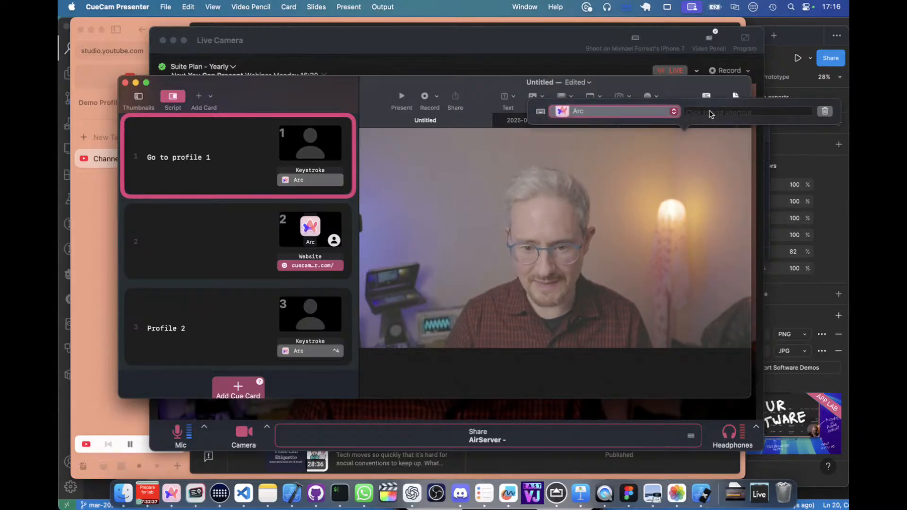
pyautogui.click(711, 113)
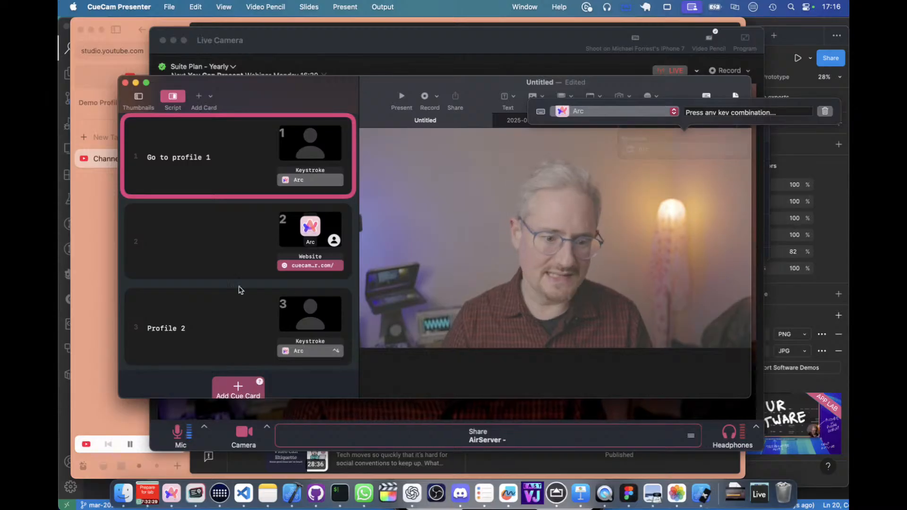
pyautogui.click(250, 255)
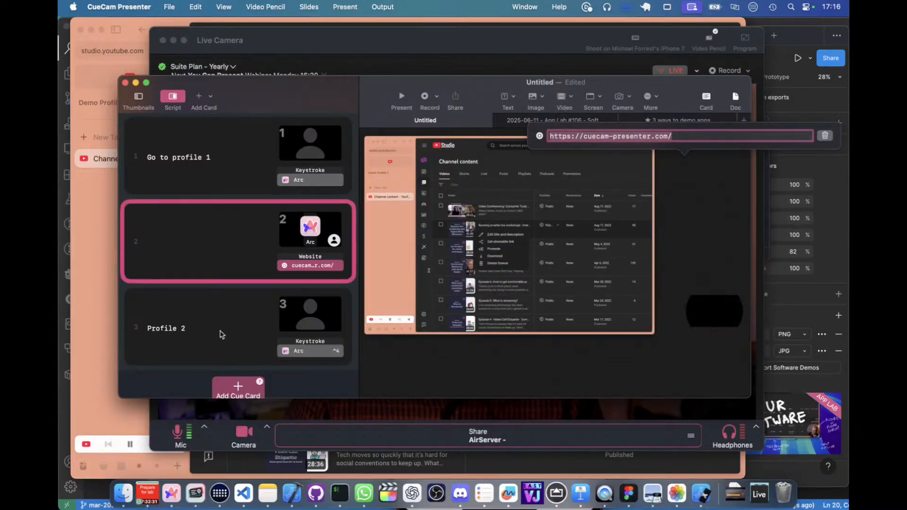
pyautogui.click(220, 331)
# Switch to Arc and test the space shortcut by moving from Demo Profile 1 to Demo Profile 2.
pyautogui.click(106, 268)
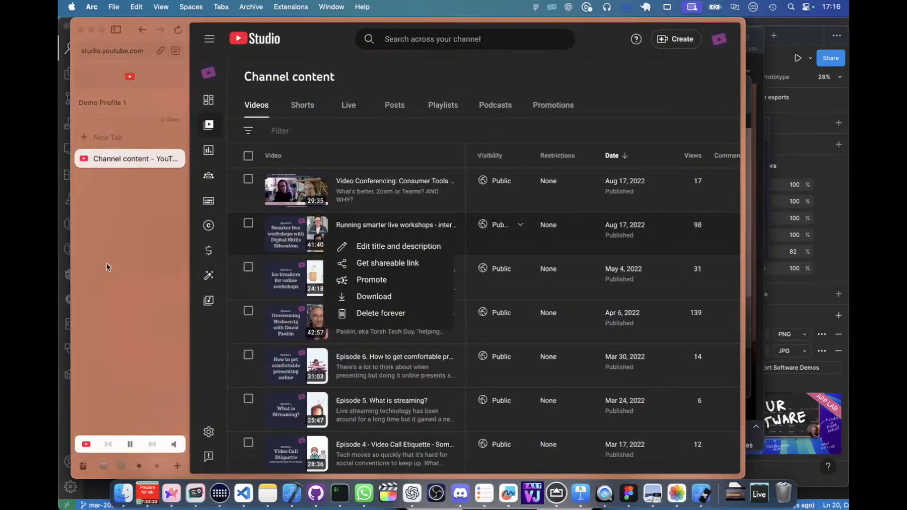
pyautogui.press('super+Tab')
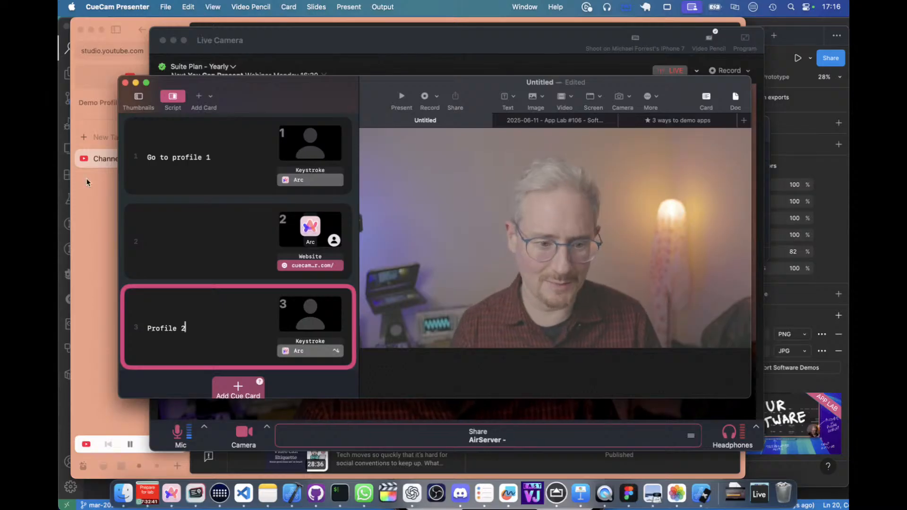
pyautogui.click(83, 191)
pyautogui.hotkey('ctrl', '4')
pyautogui.press('super+Tab')
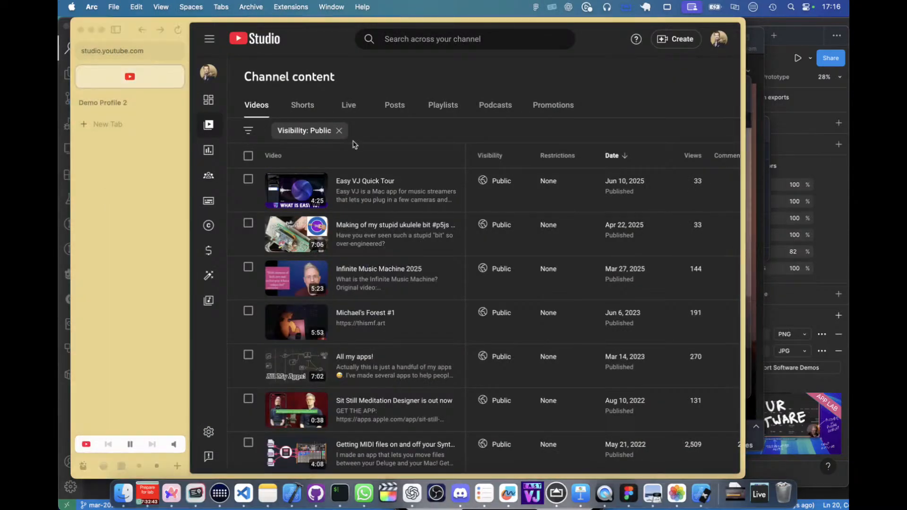
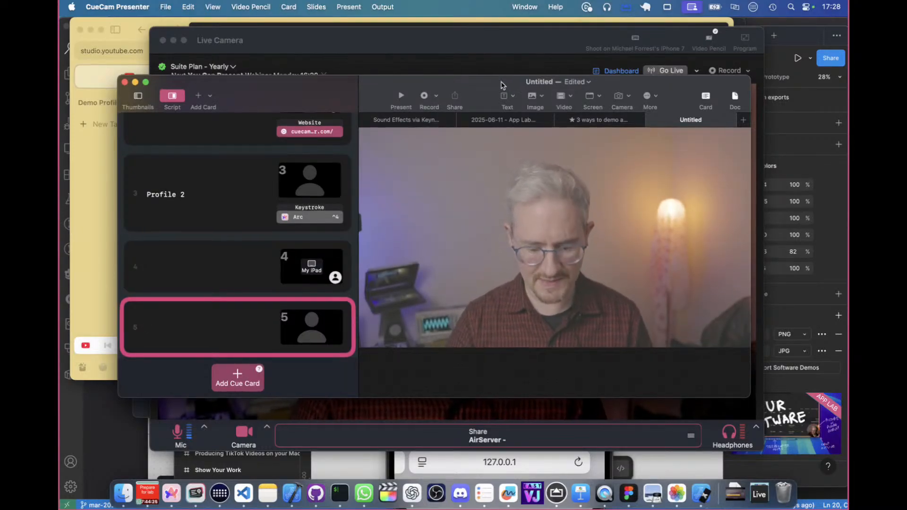
# Hide the other applications' windows, select the screen recording on the desktop, and close the Finder window covering the script.
pyautogui.press('super+alt+h')
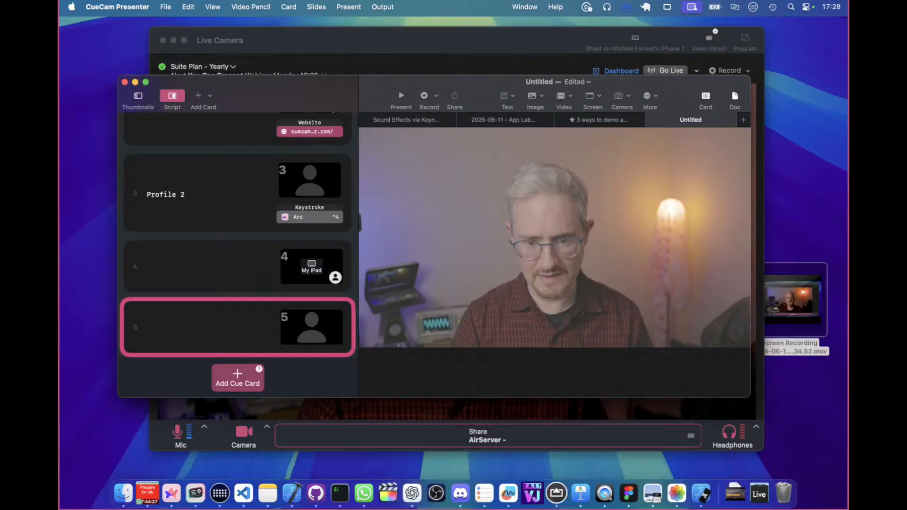
pyautogui.click(802, 312)
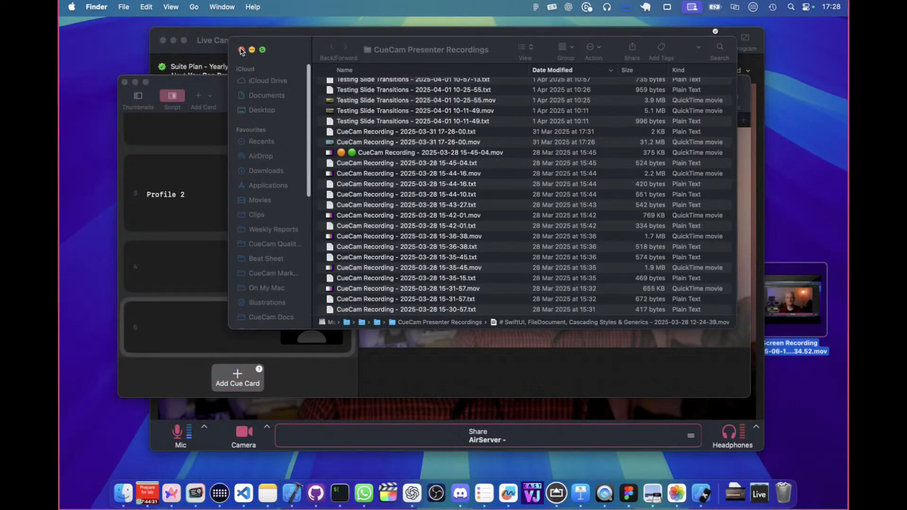
pyautogui.click(240, 50)
pyautogui.moveTo(793, 302); pyautogui.dragTo(562, 191)
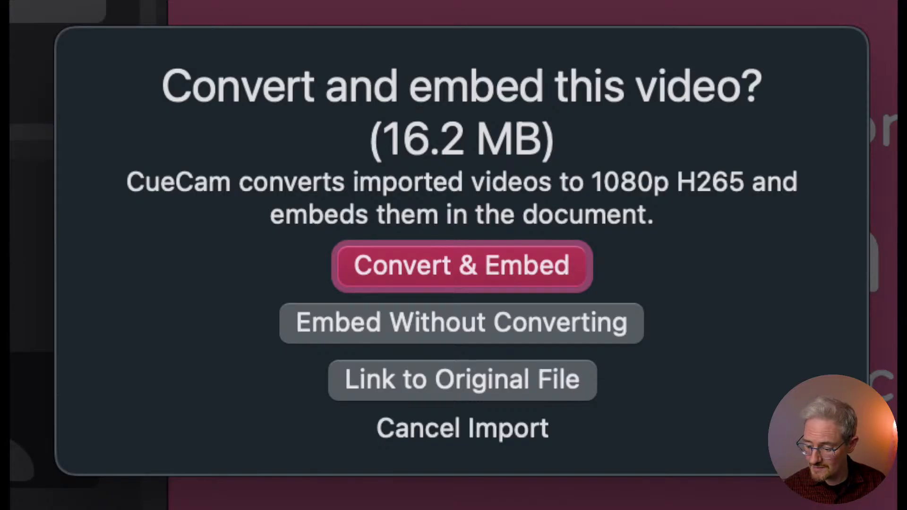
pyautogui.moveTo(542, 109)
pyautogui.mouseDown()
pyautogui.moveTo(521, 87)
pyautogui.moveTo(417, 123)
pyautogui.mouseUp()
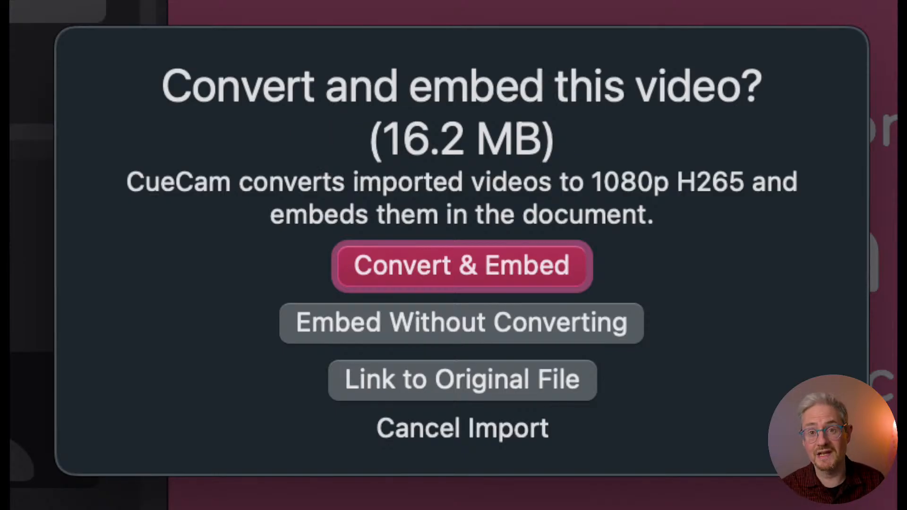
pyautogui.moveTo(661, 284)
pyautogui.mouseDown()
pyautogui.moveTo(249, 288)
pyautogui.moveTo(610, 255)
pyautogui.moveTo(534, 271)
pyautogui.mouseUp()
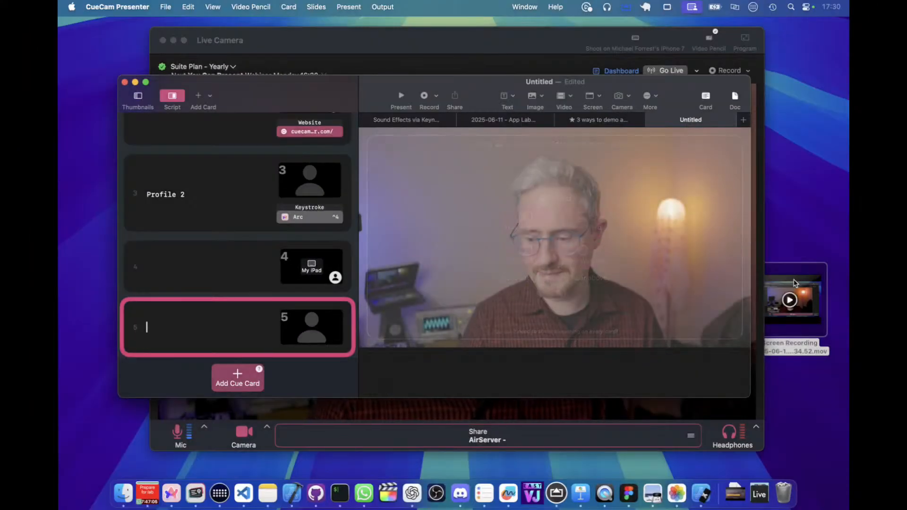
# Import the desktop screen recording into card 5, embed it without converting, and scrub its video to 0:01.
pyautogui.moveTo(798, 301); pyautogui.dragTo(581, 243)
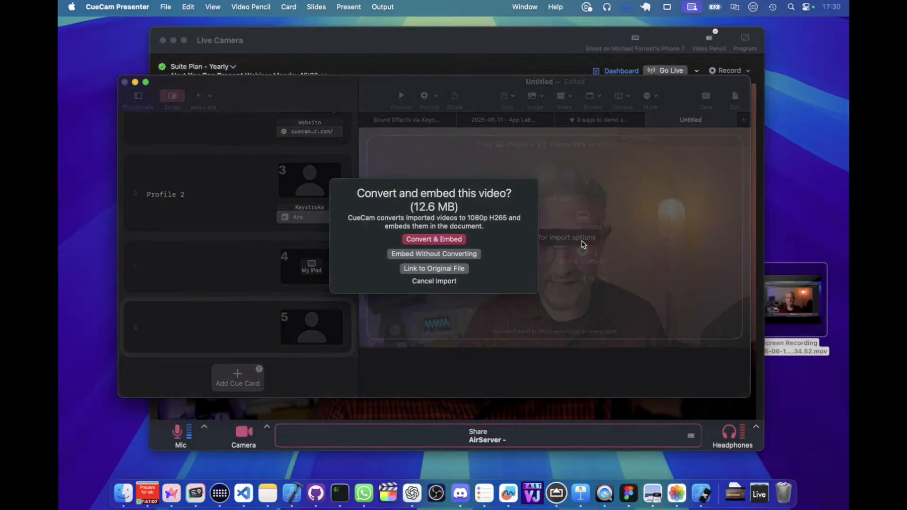
pyautogui.click(446, 253)
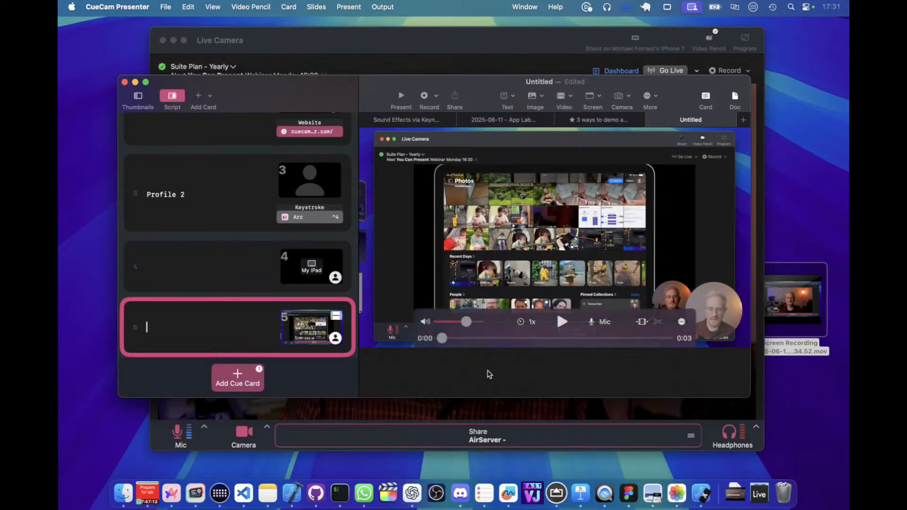
pyautogui.moveTo(445, 344); pyautogui.dragTo(510, 353)
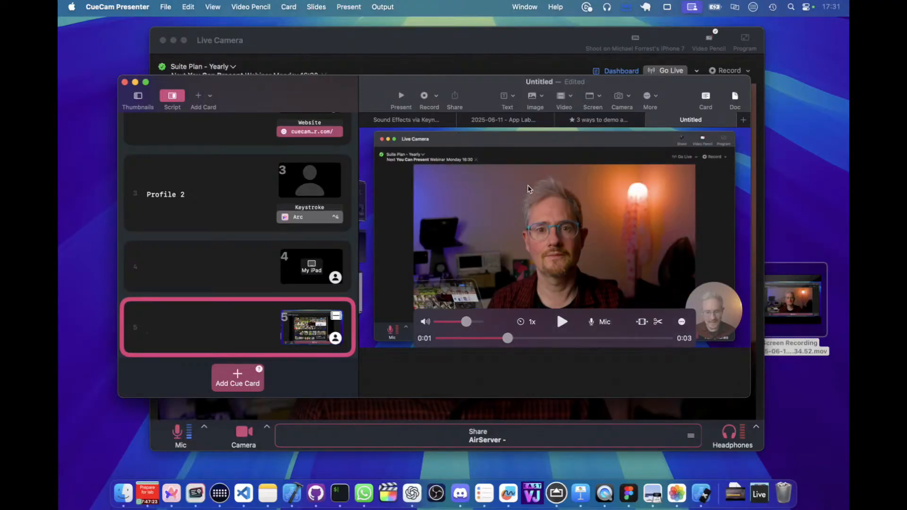
# In the "Sound Effects via Keynote" document's media list, reveal the Adding Sound Effects video in Finder and move that window clear of the script.
pyautogui.click(406, 120)
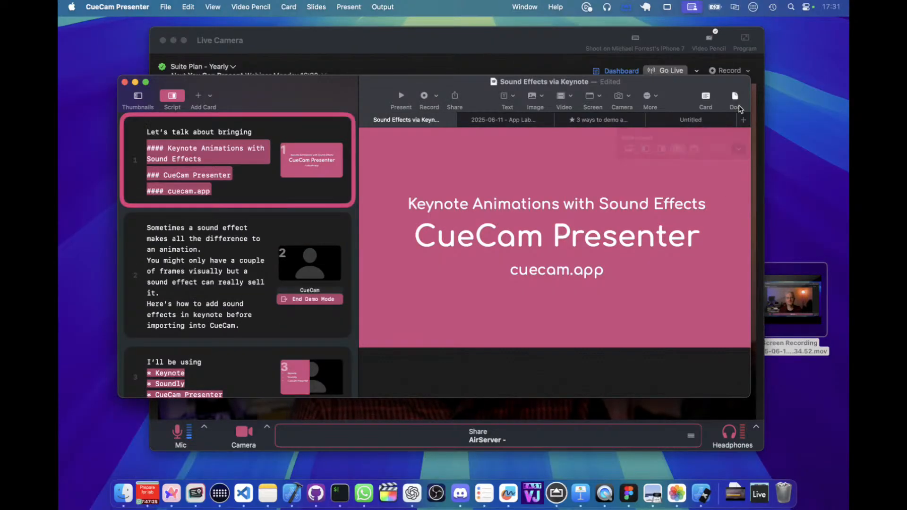
pyautogui.click(735, 95)
pyautogui.scroll(-5, 727, 312)
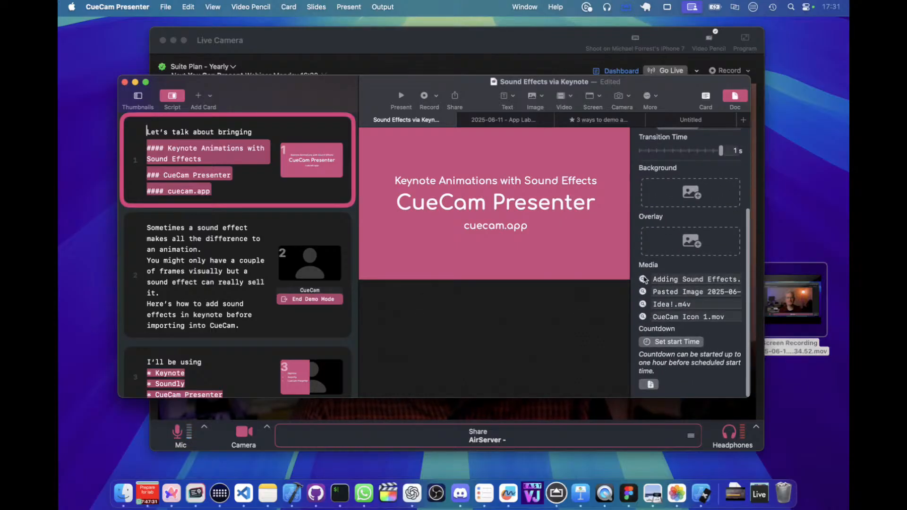
pyautogui.click(643, 280)
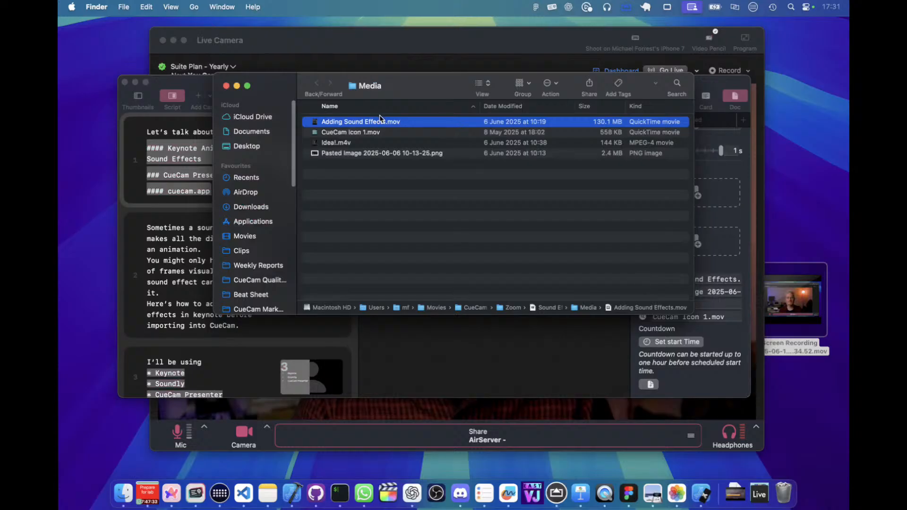
pyautogui.moveTo(426, 75); pyautogui.dragTo(568, 246)
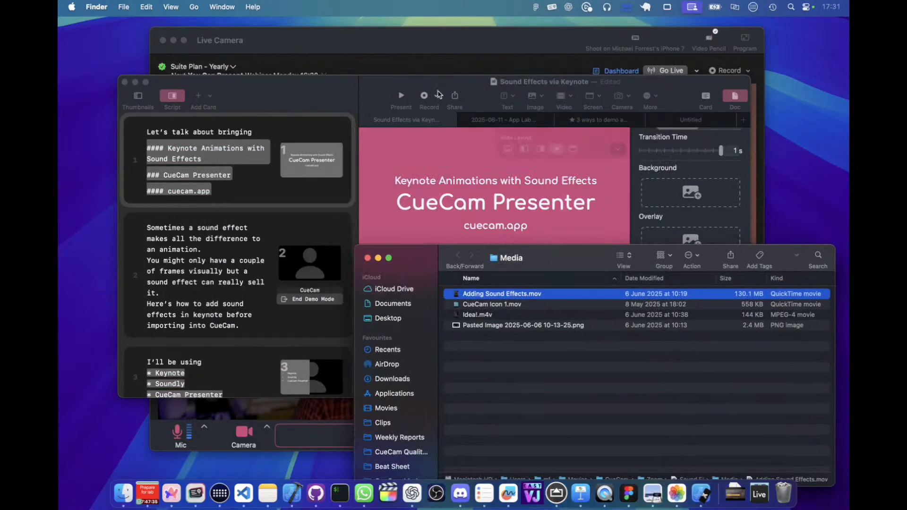
# Import Adding Sound Effects.mov into card 5 of the Untitled script as a link to the original file, and enlarge the script window.
pyautogui.click(691, 124)
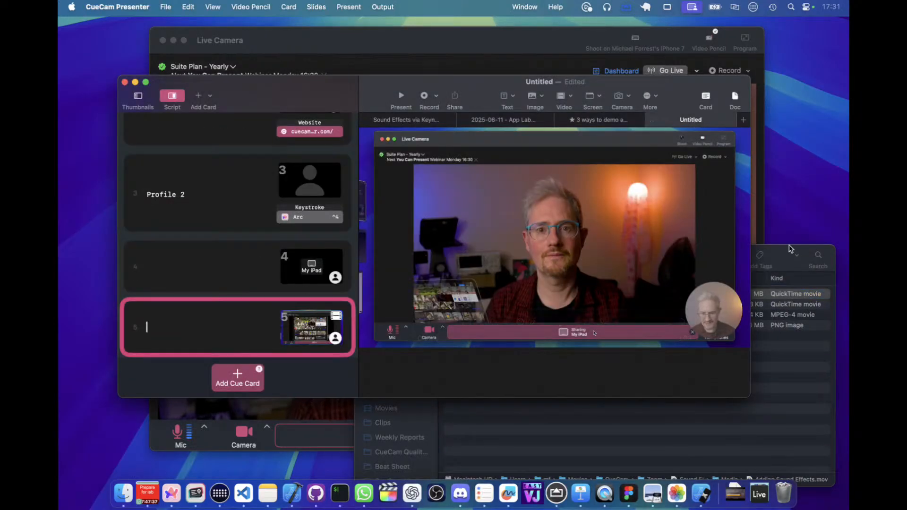
pyautogui.click(790, 250)
pyautogui.moveTo(527, 295); pyautogui.dragTo(531, 209)
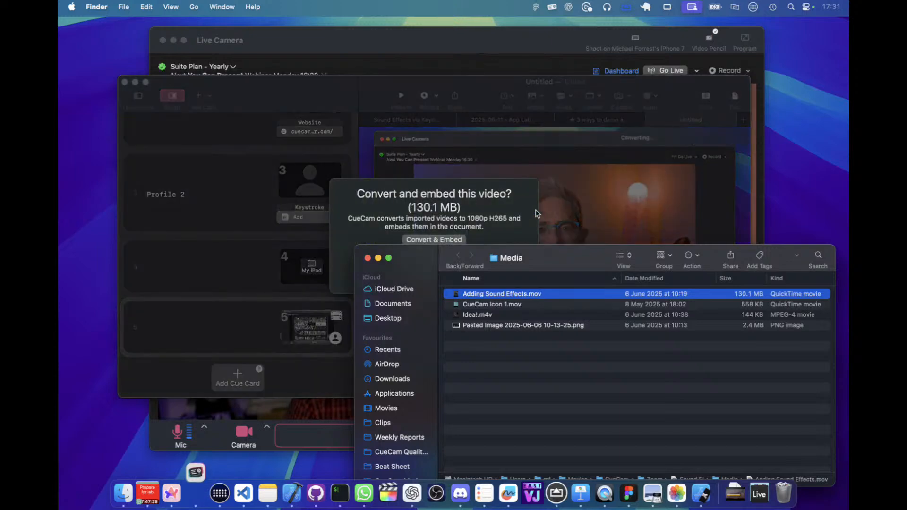
pyautogui.click(437, 270)
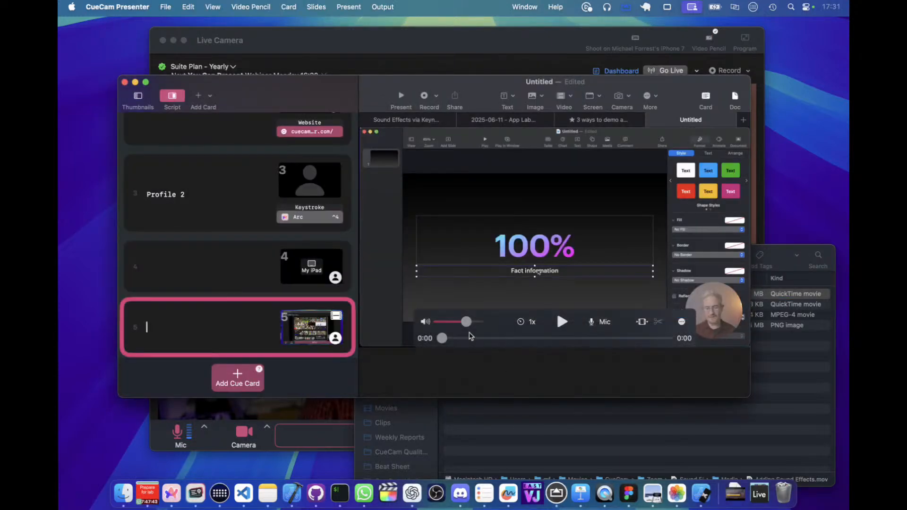
pyautogui.doubleClick(481, 94)
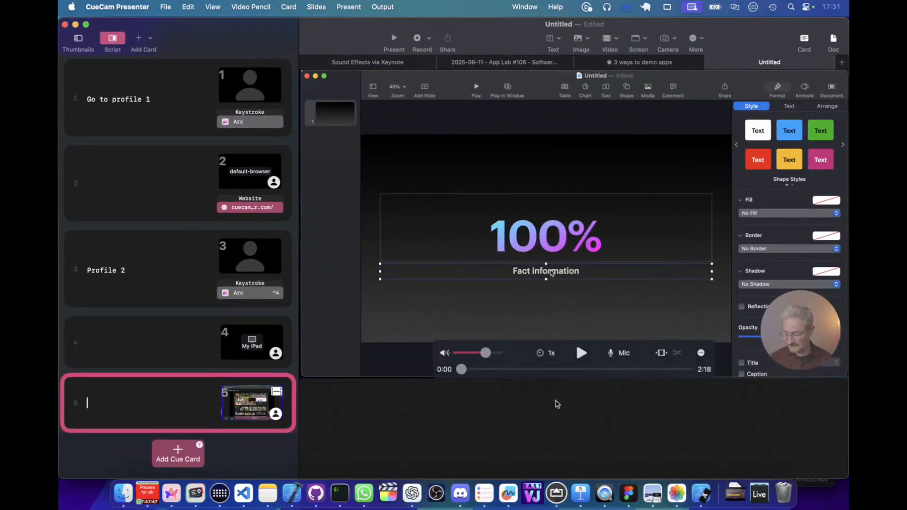
# Try to trim card 5's video to roughly its first quarter, cutting a little off the start.
pyautogui.moveTo(461, 369)
pyautogui.mouseDown()
pyautogui.moveTo(585, 390)
pyautogui.moveTo(590, 370)
pyautogui.moveTo(670, 371)
pyautogui.moveTo(470, 370)
pyautogui.moveTo(470, 362)
pyautogui.mouseUp()
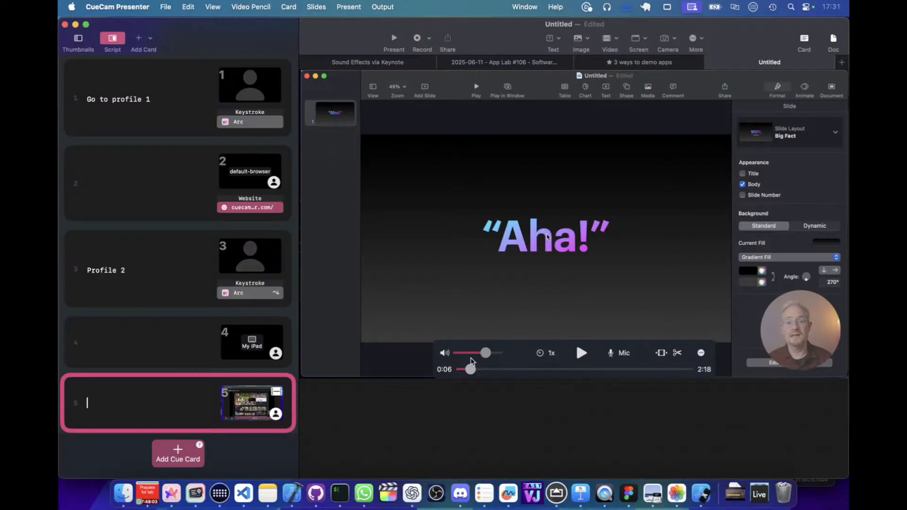
pyautogui.click(661, 352)
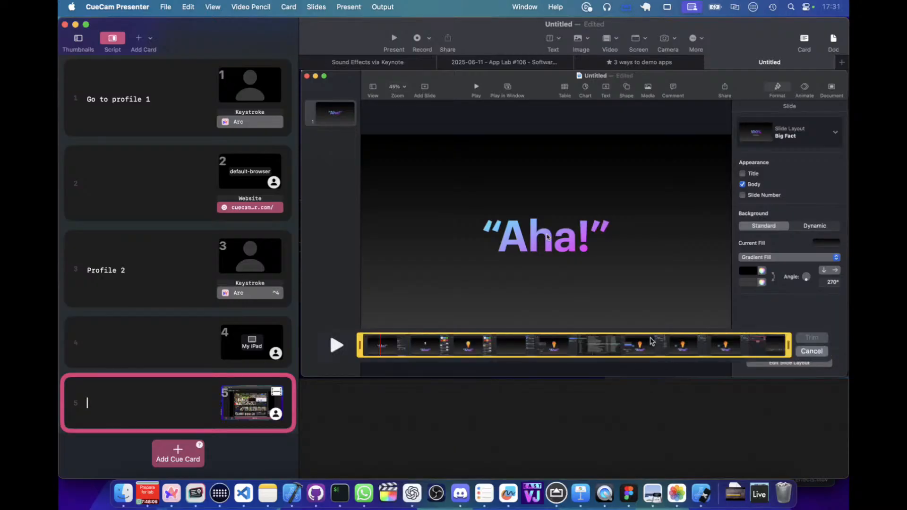
pyautogui.moveTo(360, 350); pyautogui.dragTo(371, 351)
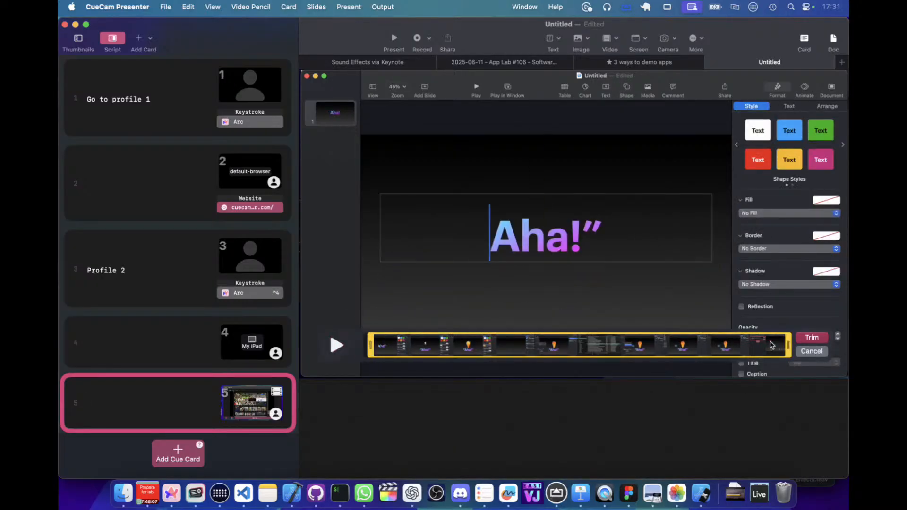
pyautogui.moveTo(788, 348); pyautogui.dragTo(463, 350)
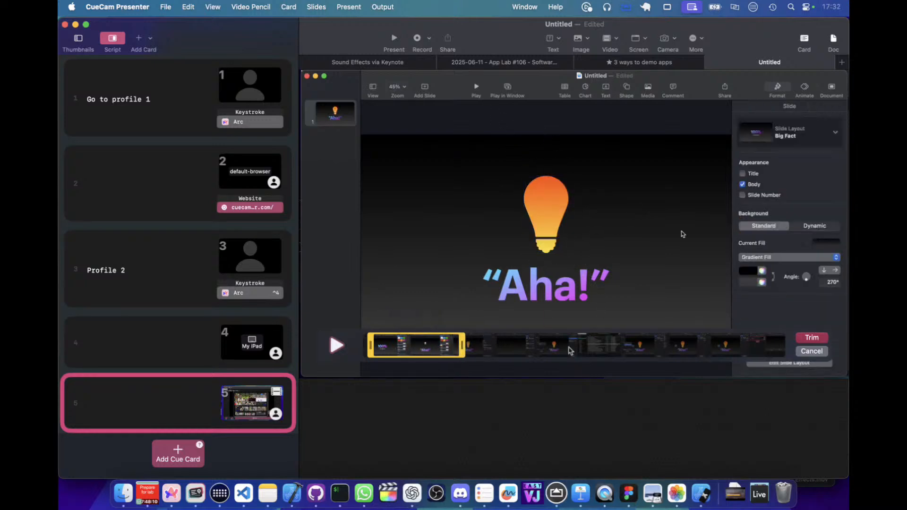
pyautogui.click(820, 341)
# Position card 5's video at 0:36, enter "Make the basic slide" as its script text, and split the video there into a new card.
pyautogui.click(461, 370)
pyautogui.moveTo(461, 372); pyautogui.dragTo(521, 374)
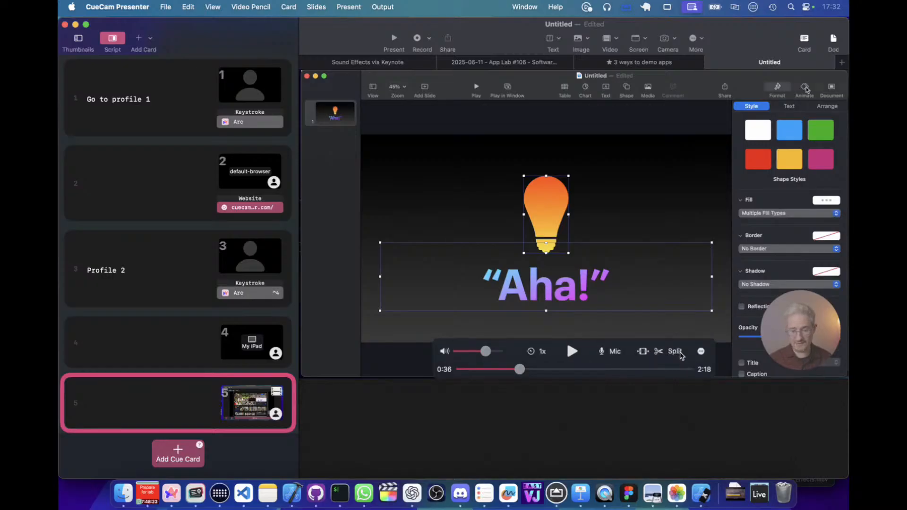
pyautogui.click(157, 403)
pyautogui.write('Mak')
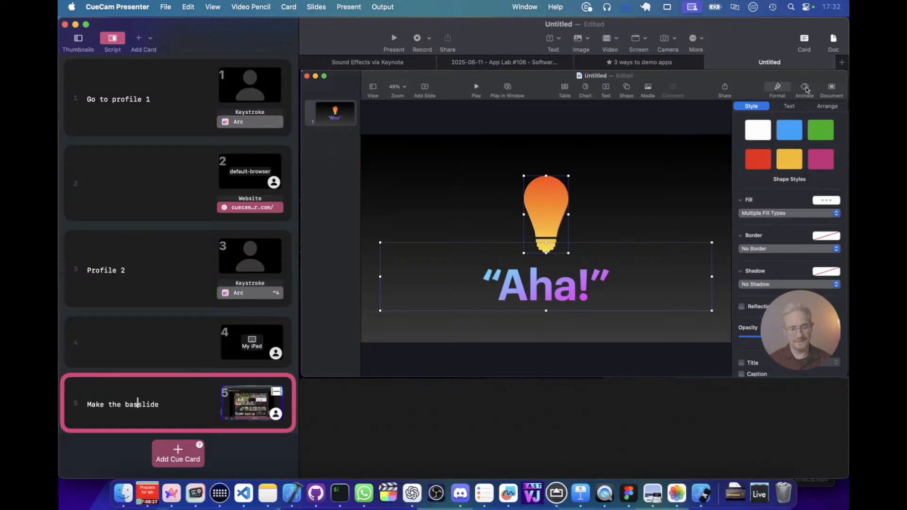
pyautogui.write('e the basic slide')
pyautogui.press('Return')
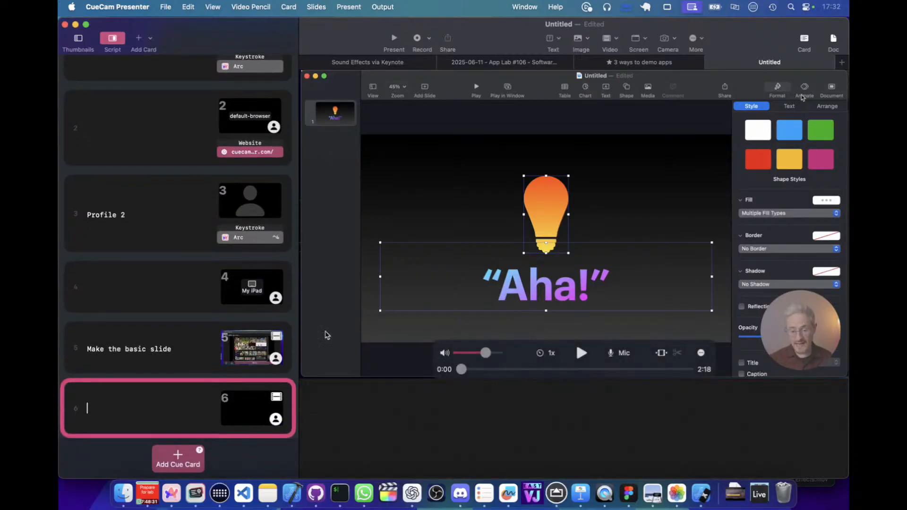
# Examine how the video is divided between cards 5 and 6 by scrubbing each part and comparing their trim ranges.
pyautogui.click(184, 353)
pyautogui.moveTo(461, 370); pyautogui.dragTo(589, 370)
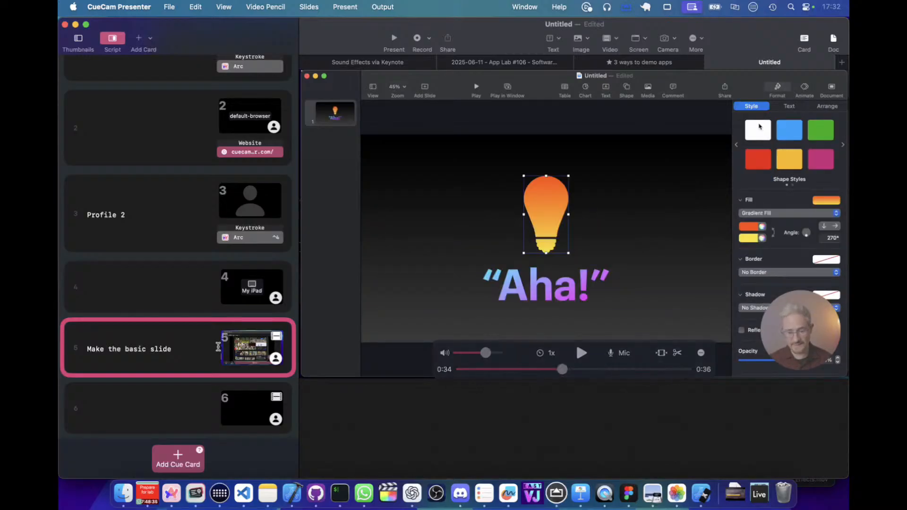
pyautogui.click(172, 418)
pyautogui.moveTo(457, 370)
pyautogui.mouseDown()
pyautogui.moveTo(528, 371)
pyautogui.moveTo(462, 370)
pyautogui.mouseUp()
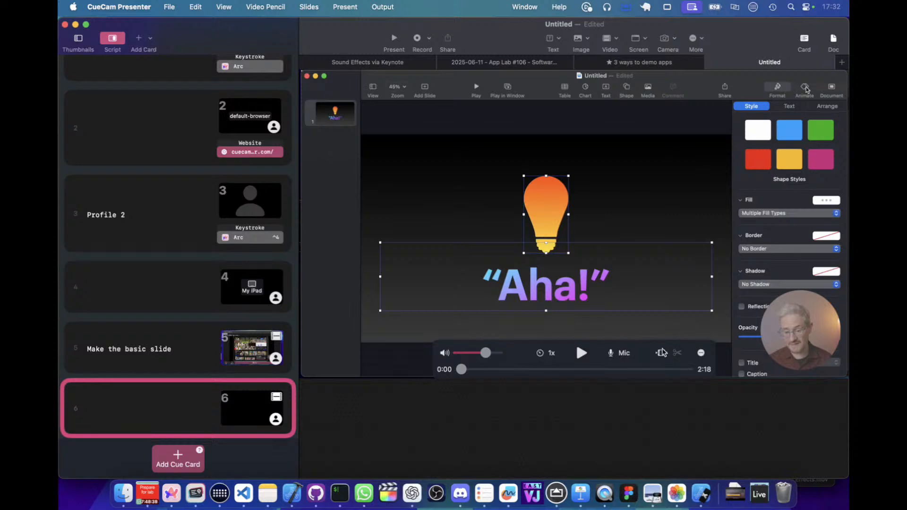
pyautogui.click(661, 353)
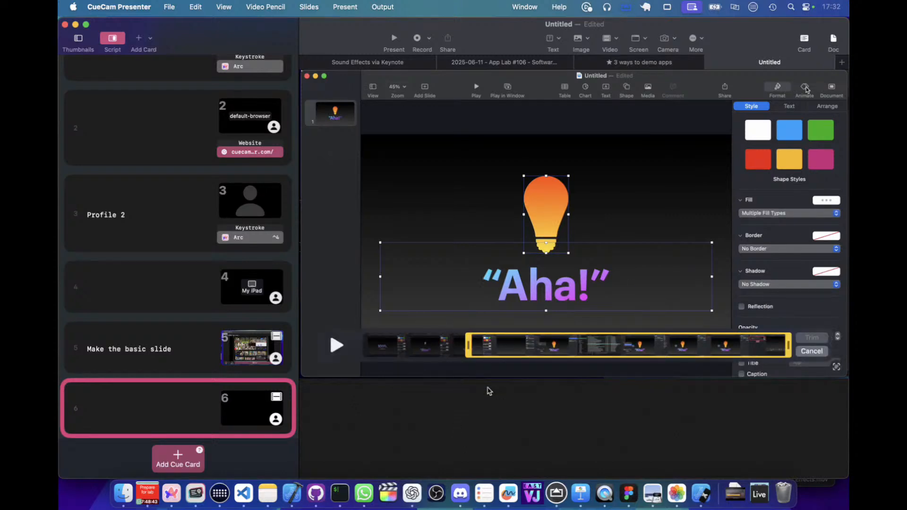
pyautogui.click(185, 355)
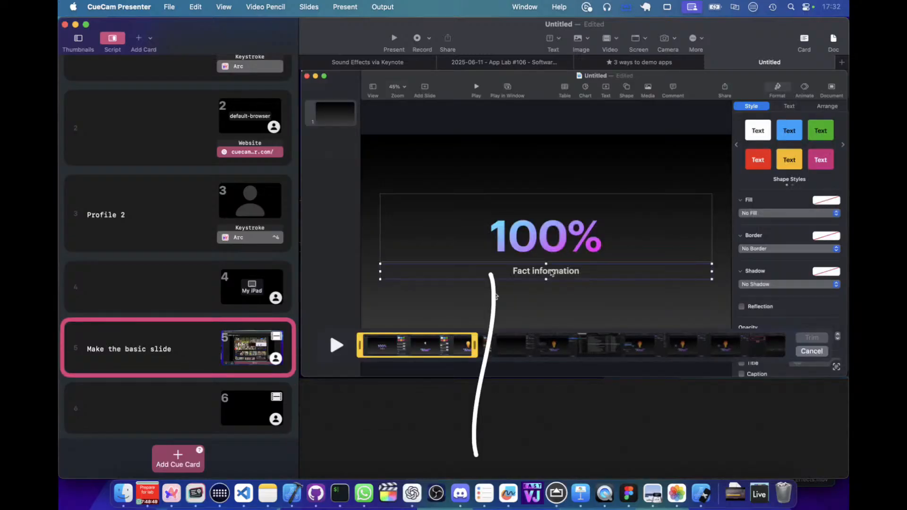
pyautogui.click(137, 423)
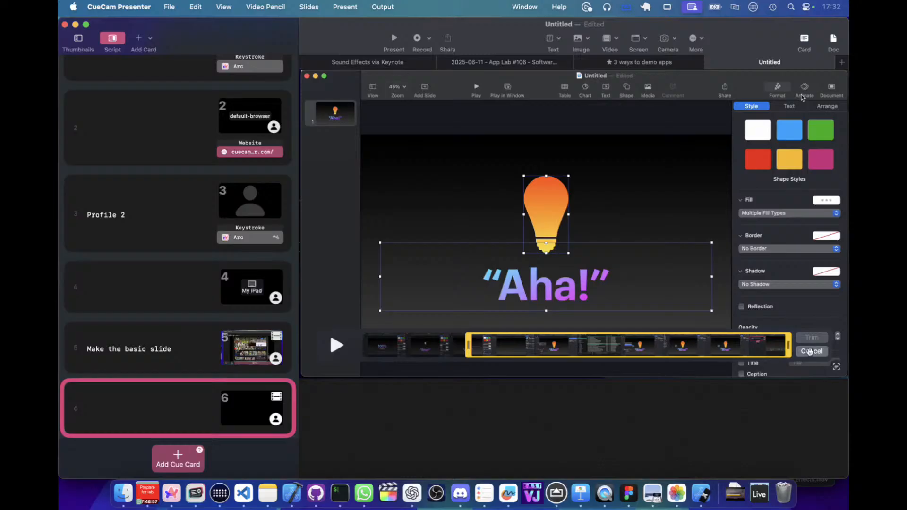
pyautogui.click(821, 349)
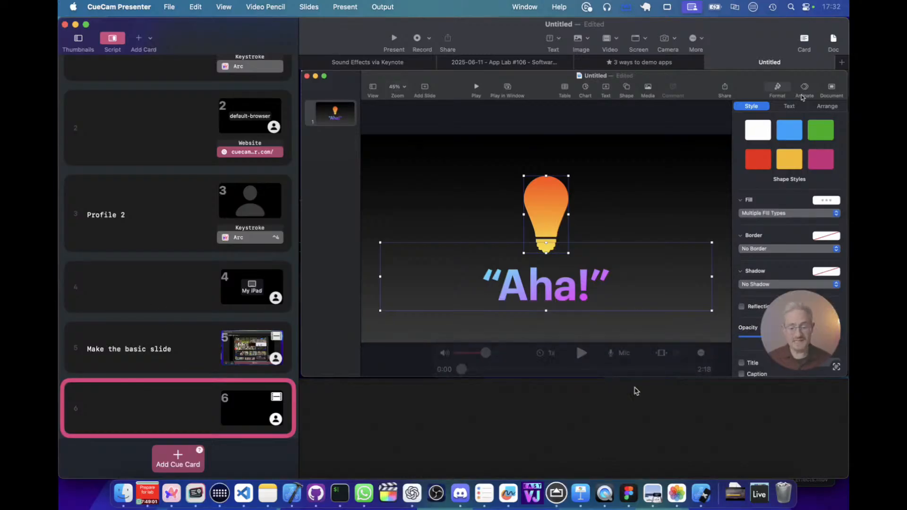
# On card 6, position the video at 0:06, turn off the picture-in-picture camera, and split the video into another card.
pyautogui.click(137, 401)
pyautogui.moveTo(447, 369)
pyautogui.moveTo(460, 369)
pyautogui.mouseDown()
pyautogui.moveTo(486, 366)
pyautogui.moveTo(474, 369)
pyautogui.mouseUp()
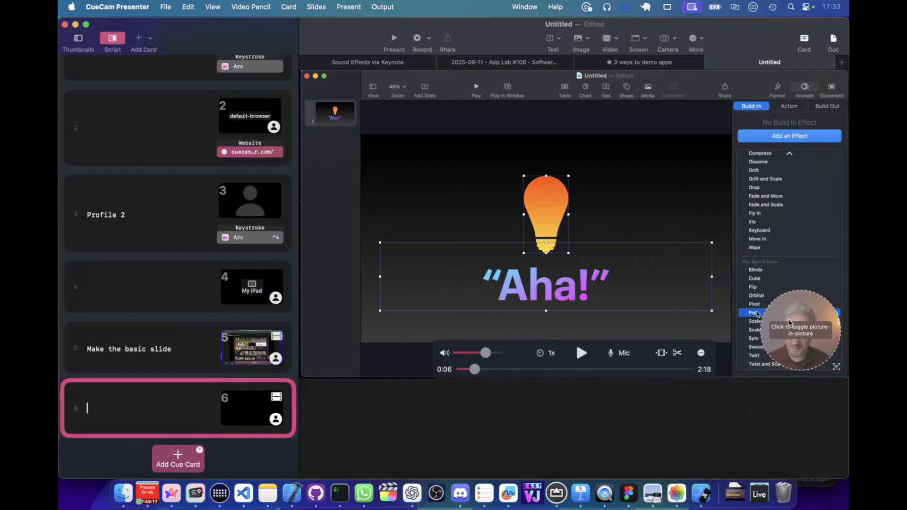
pyautogui.click(794, 330)
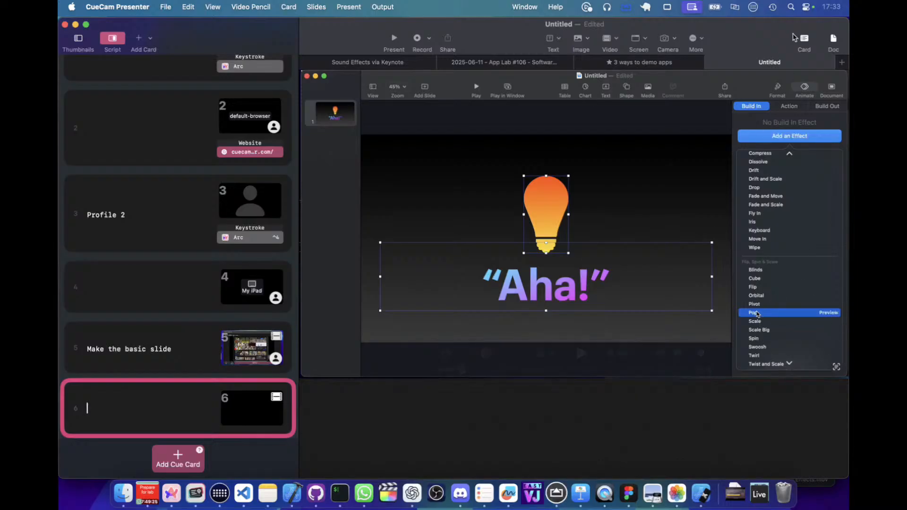
pyautogui.click(677, 353)
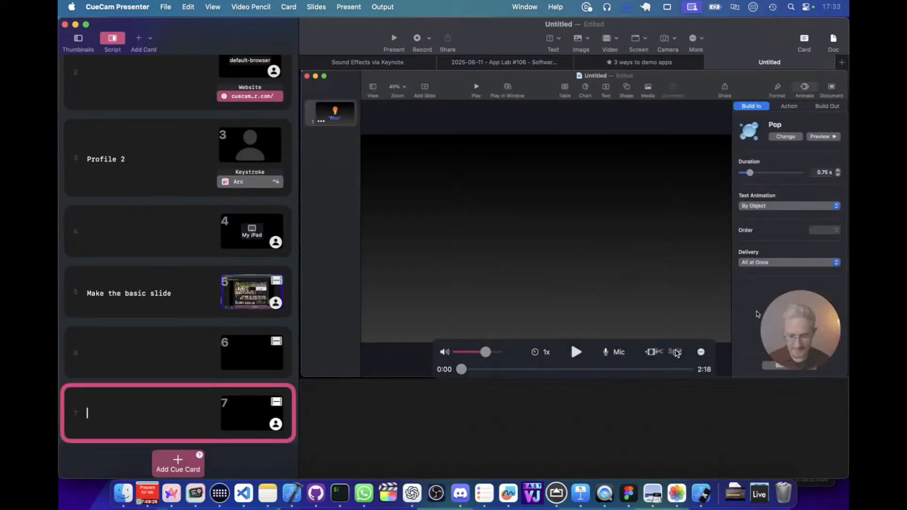
# Scrub through card 6's video, enter "The next step is to click Pop" as its script text, and return to card 5.
pyautogui.click(227, 369)
pyautogui.moveTo(461, 369); pyautogui.dragTo(709, 373)
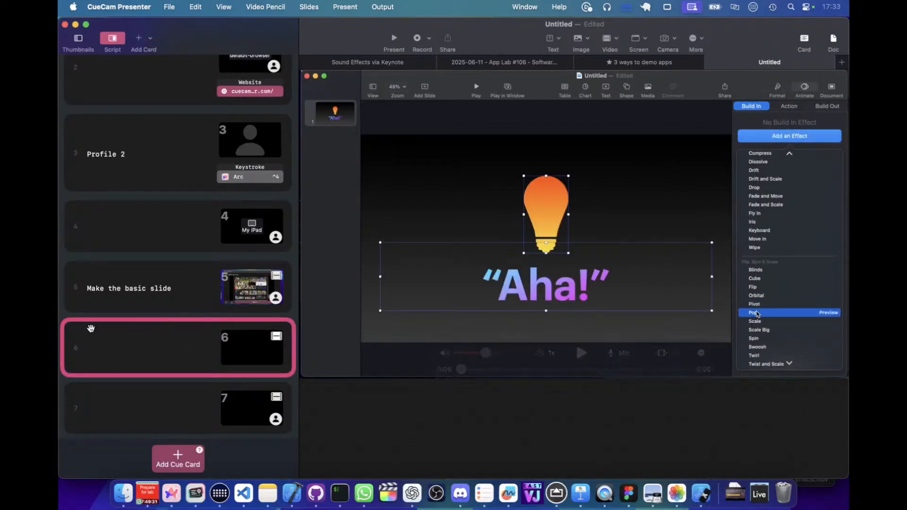
pyautogui.click(121, 351)
pyautogui.write('Rhw nwz')
pyautogui.press('super+a')
pyautogui.write('T')
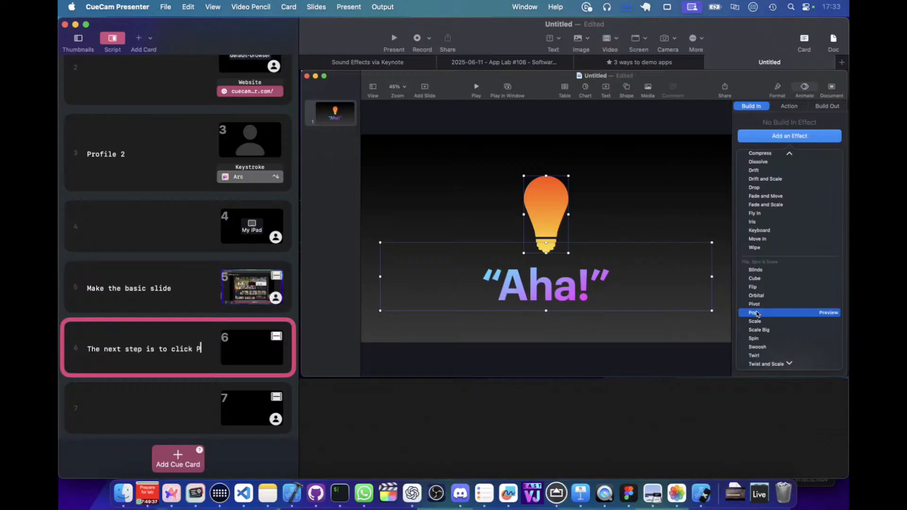
pyautogui.click(154, 286)
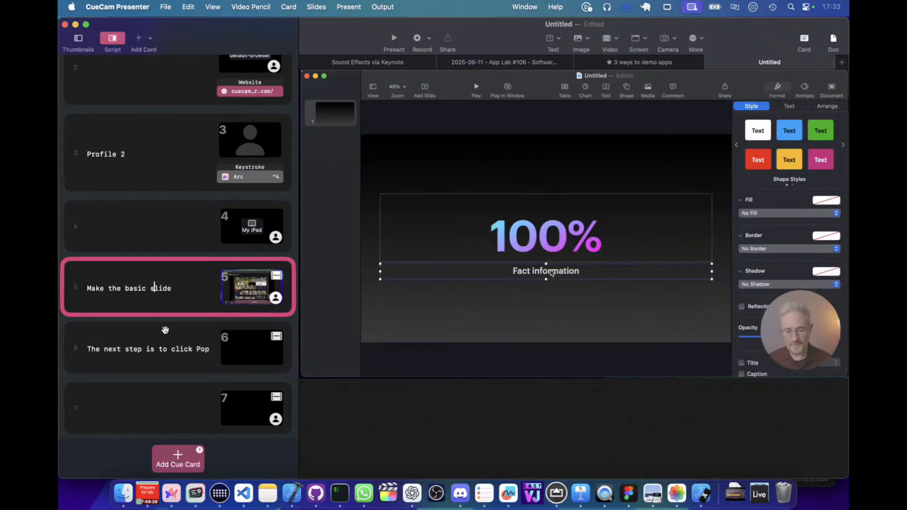
# Switch to the "Sound Effects via Keynote" document and examine how its recorded video is split across cards 4 to 11.
pyautogui.click(170, 340)
pyautogui.click(380, 63)
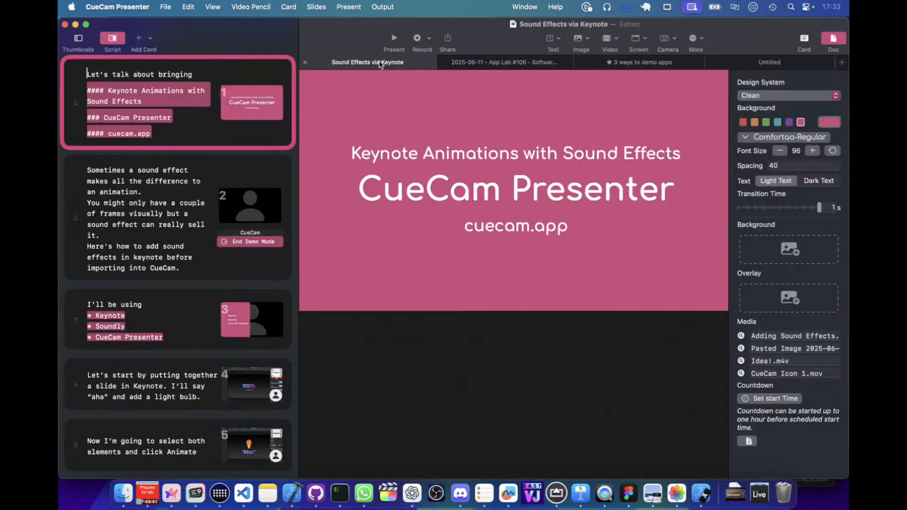
pyautogui.scroll(-5, 89, 310)
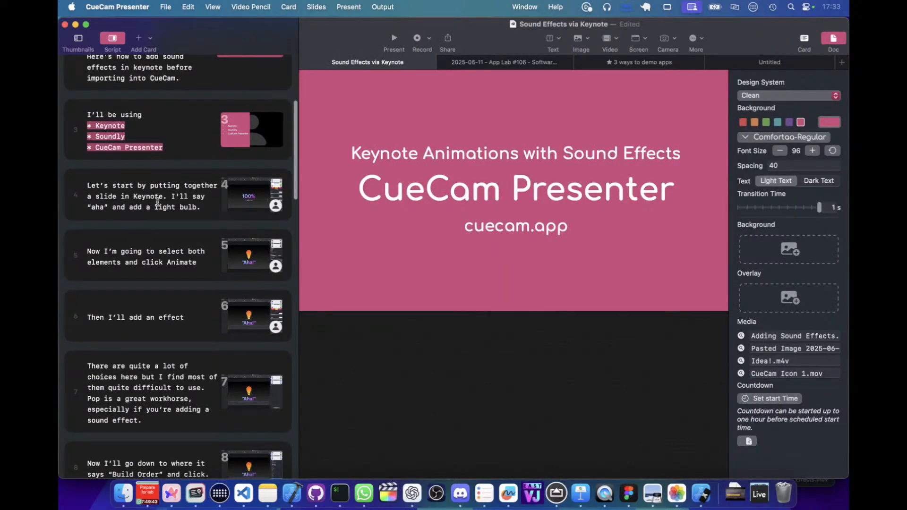
pyautogui.click(157, 202)
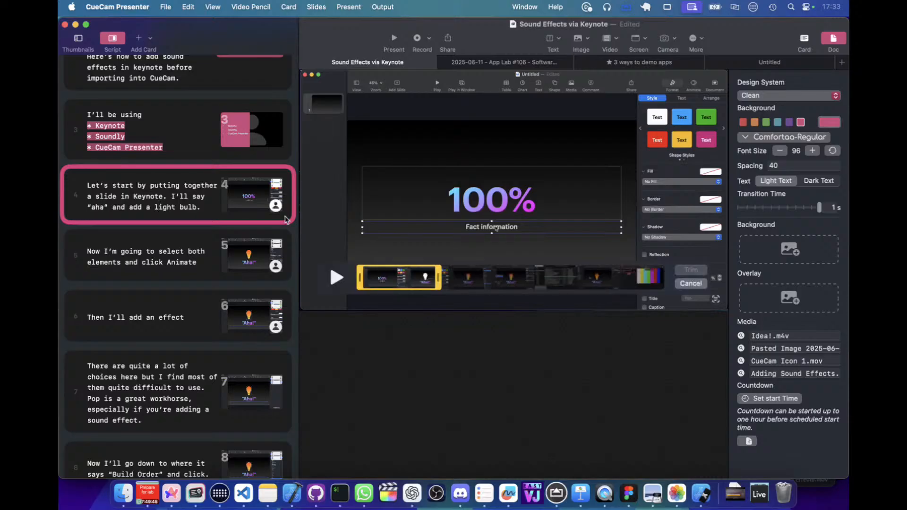
pyautogui.click(171, 249)
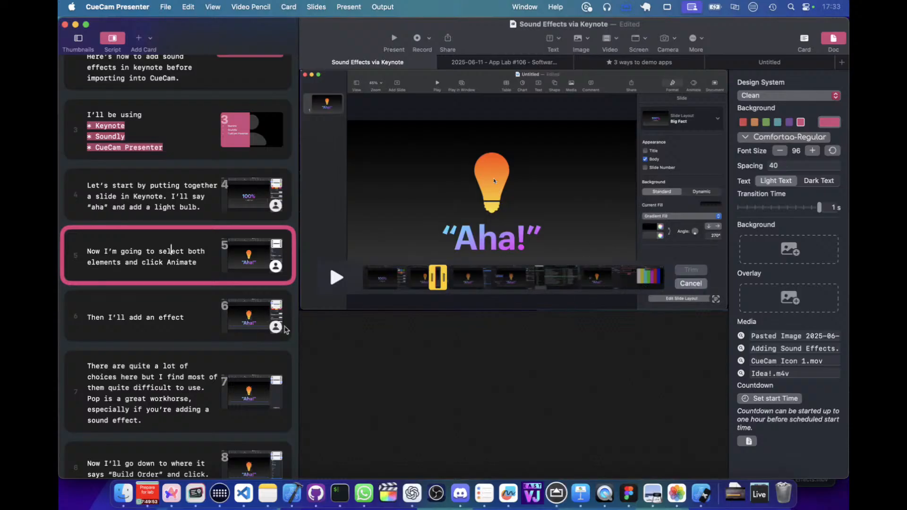
pyautogui.click(177, 309)
pyautogui.click(132, 401)
pyautogui.scroll(-3, 132, 402)
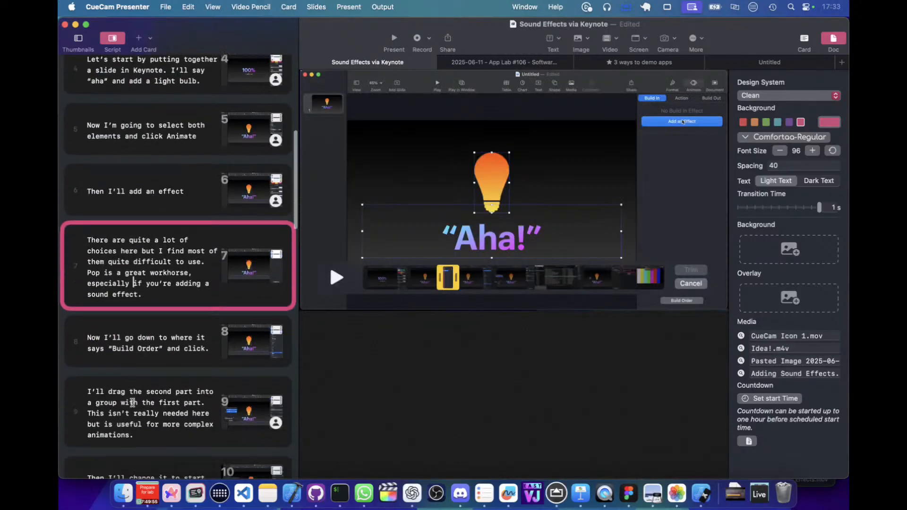
pyautogui.click(175, 339)
pyautogui.click(176, 393)
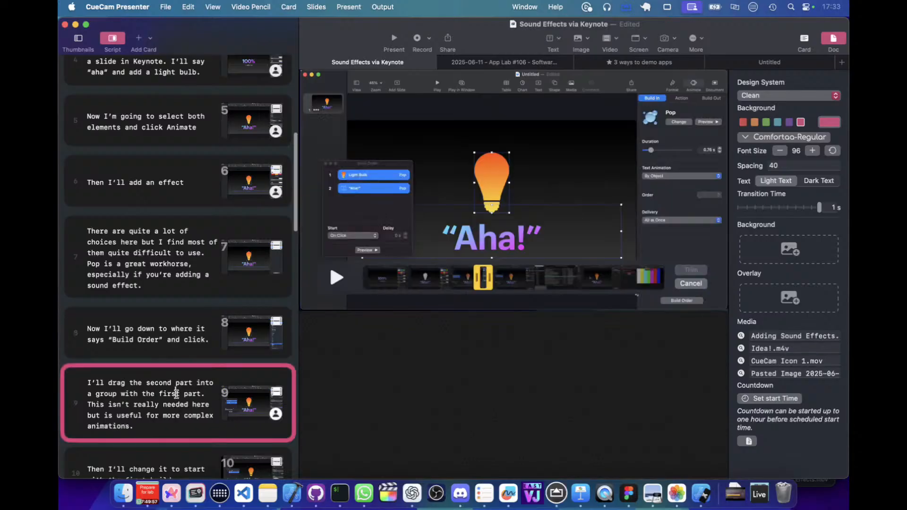
pyautogui.scroll(-4, 176, 396)
pyautogui.moveTo(184, 415); pyautogui.dragTo(183, 418)
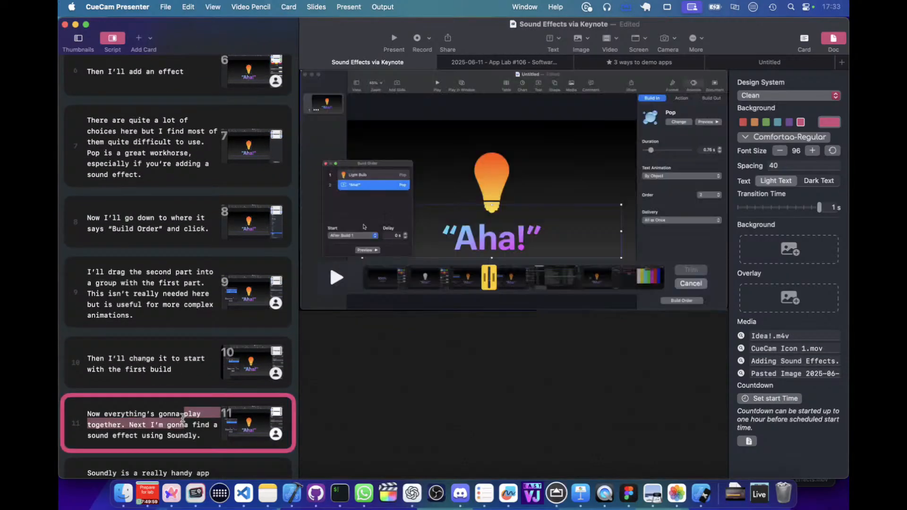
# Return to card 7, position its video at 0:05, and turn on the picture-in-picture camera.
pyautogui.scroll(1, 182, 331)
pyautogui.click(175, 150)
pyautogui.click(688, 284)
pyautogui.moveTo(405, 303); pyautogui.dragTo(626, 301)
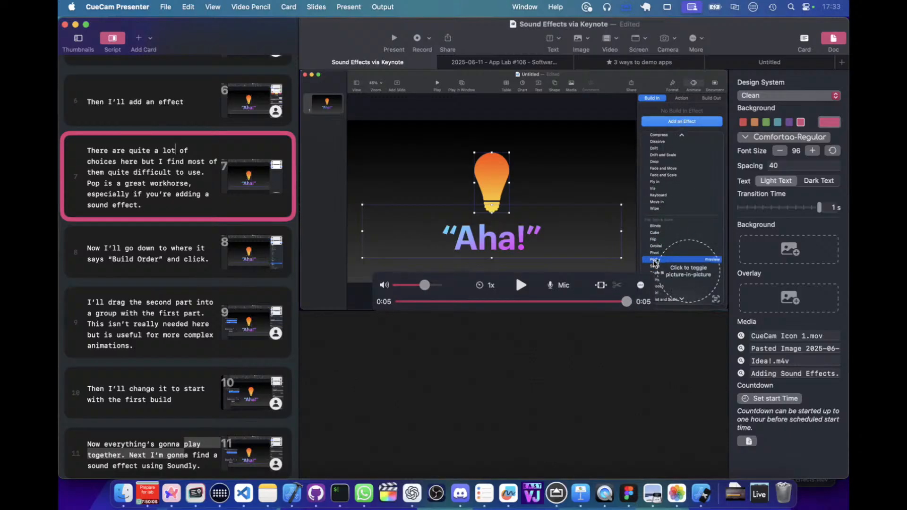
pyautogui.click(656, 263)
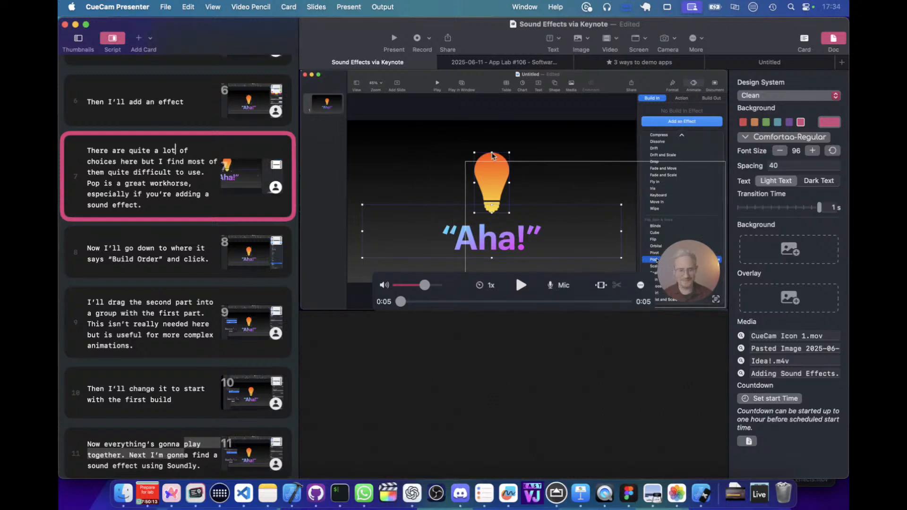
# Compare the video clips on cards 8 and 9 with their script text.
pyautogui.click(159, 257)
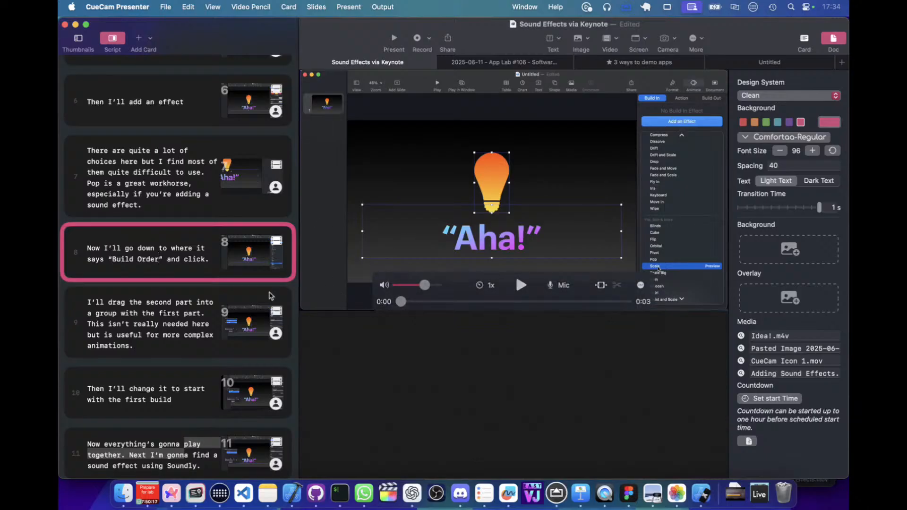
pyautogui.click(192, 334)
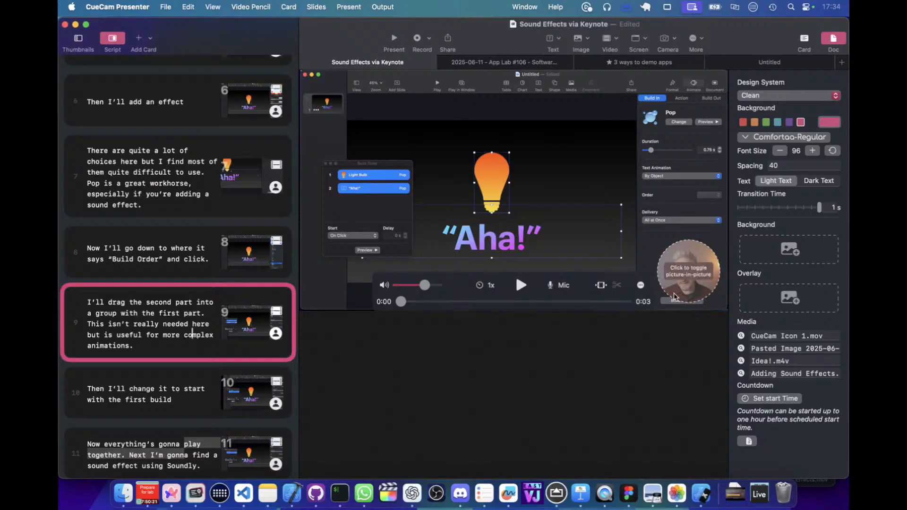
pyautogui.click(198, 372)
pyautogui.click(193, 324)
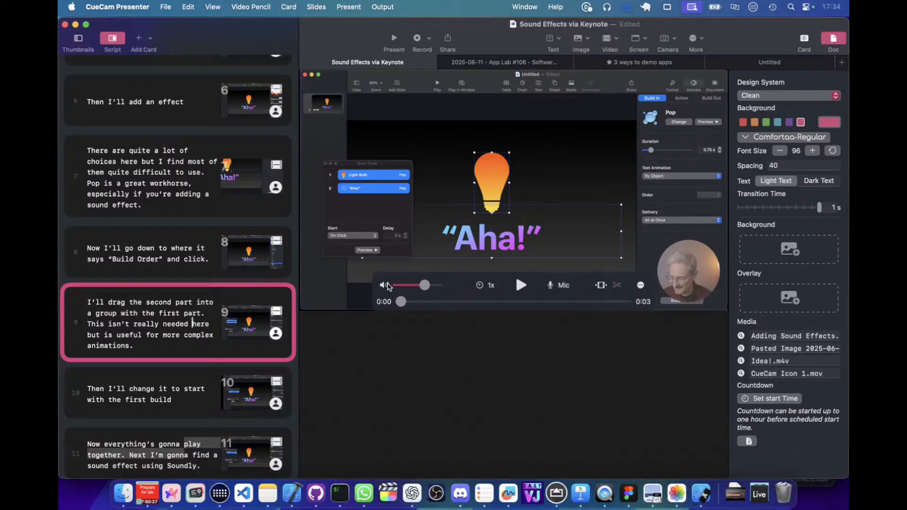
pyautogui.click(226, 257)
pyautogui.click(201, 295)
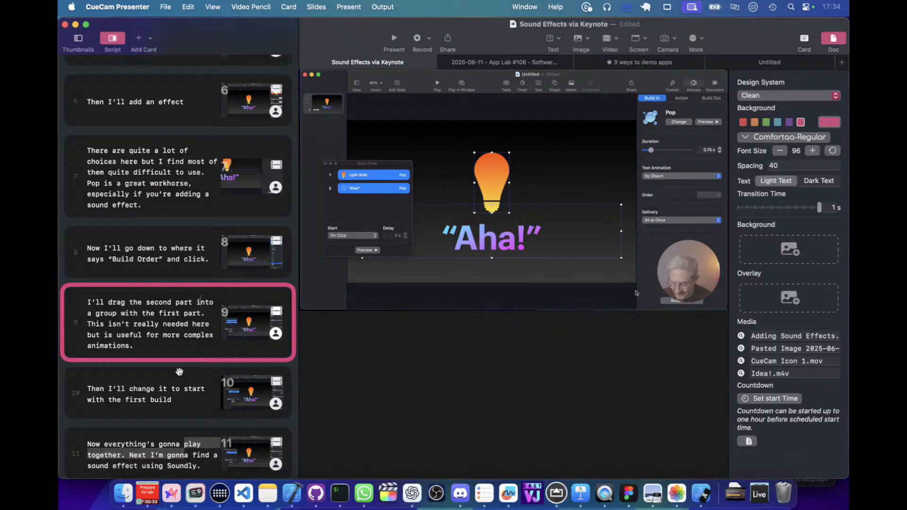
# Review the clips and script text of the Soundly sound-effect section, from card 11 to card 15.
pyautogui.scroll(-3, 179, 372)
pyautogui.click(162, 379)
pyautogui.scroll(-4, 162, 378)
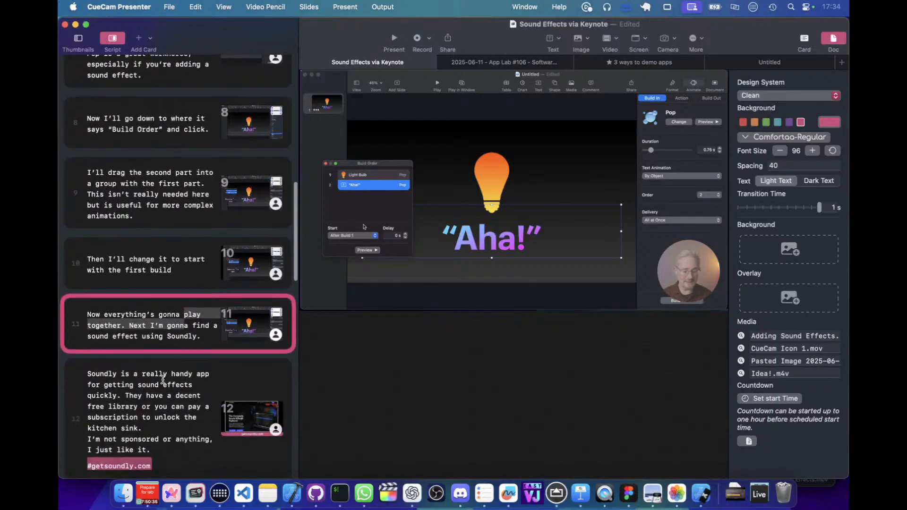
pyautogui.click(163, 383)
pyautogui.click(185, 327)
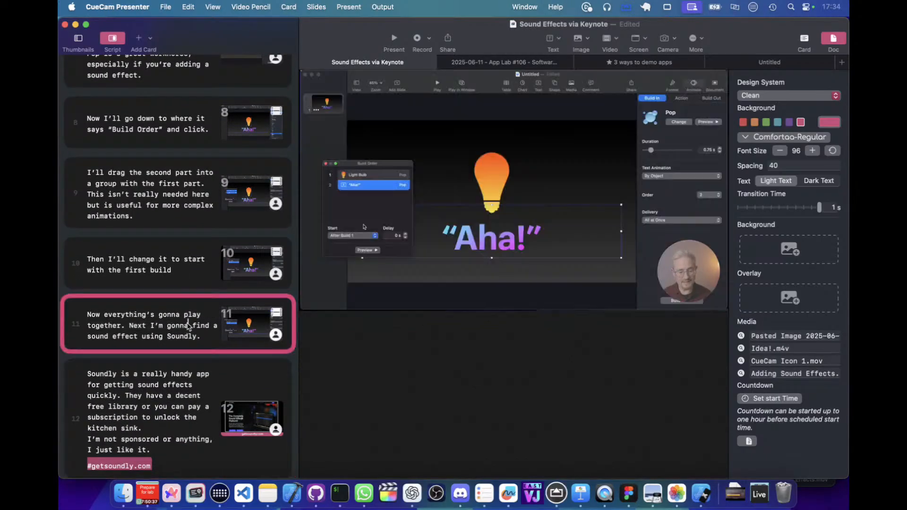
pyautogui.scroll(-10, 187, 326)
pyautogui.click(191, 320)
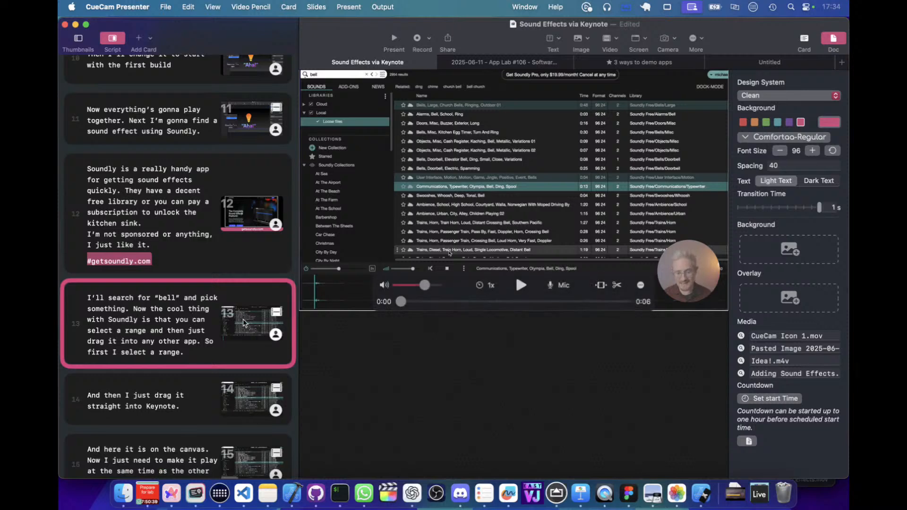
pyautogui.click(202, 384)
pyautogui.scroll(-3, 201, 385)
pyautogui.scroll(-3, 202, 385)
pyautogui.click(201, 382)
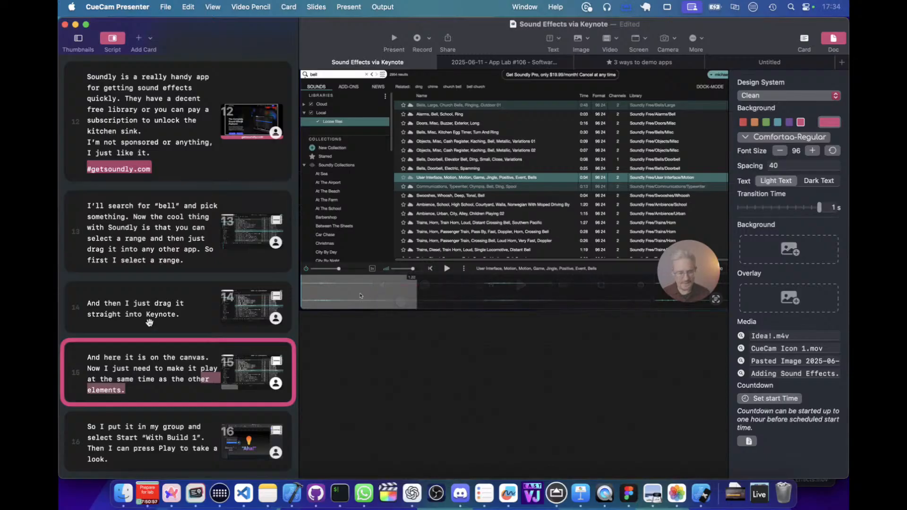
pyautogui.click(149, 322)
pyautogui.click(163, 246)
# Examine the playback speed options of card 4's video and compare its speed with card 6's.
pyautogui.scroll(3, 163, 246)
pyautogui.scroll(10, 163, 246)
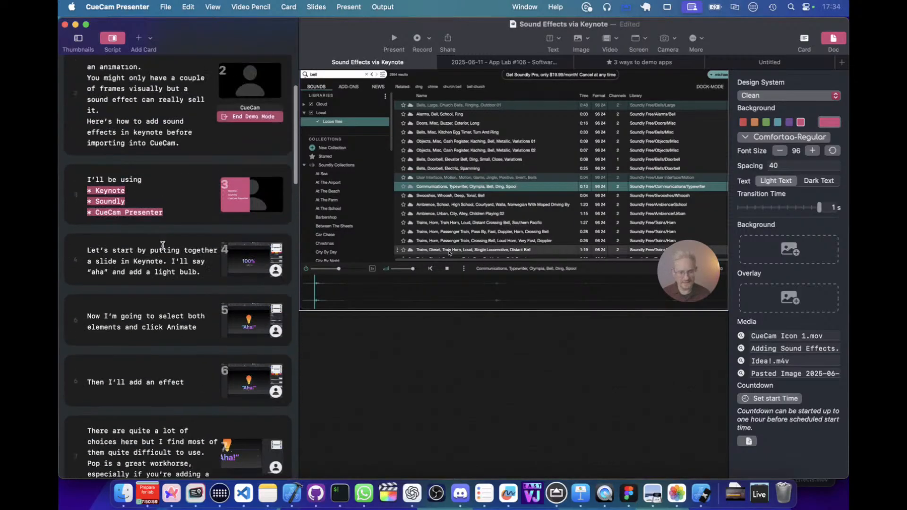
pyautogui.click(165, 194)
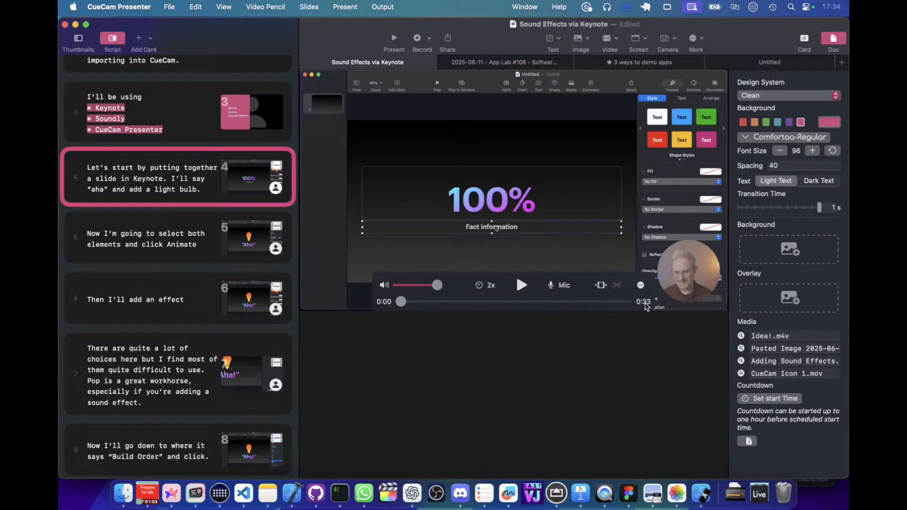
pyautogui.click(491, 286)
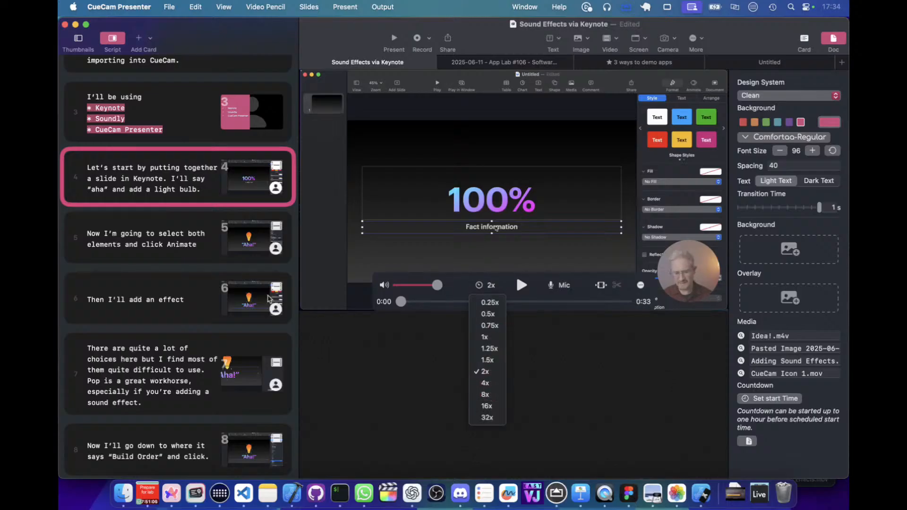
pyautogui.click(189, 294)
pyautogui.click(204, 298)
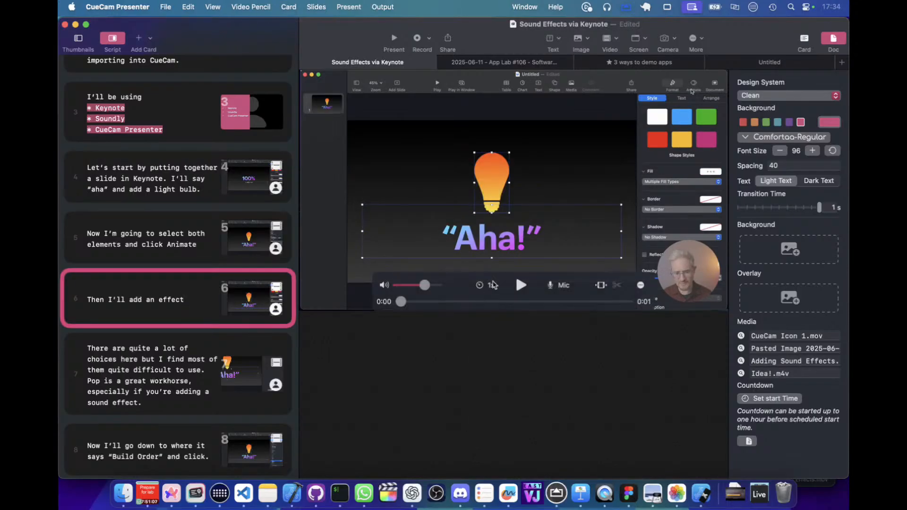
pyautogui.click(193, 196)
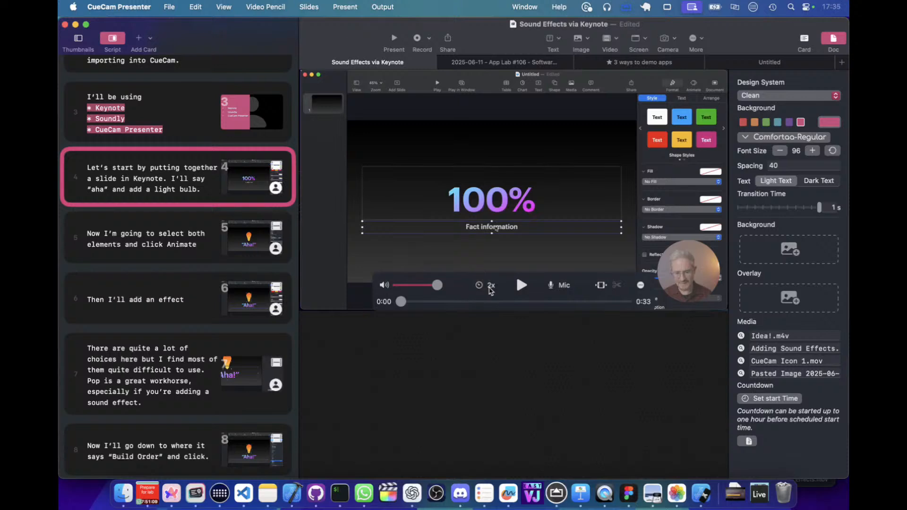
pyautogui.click(486, 286)
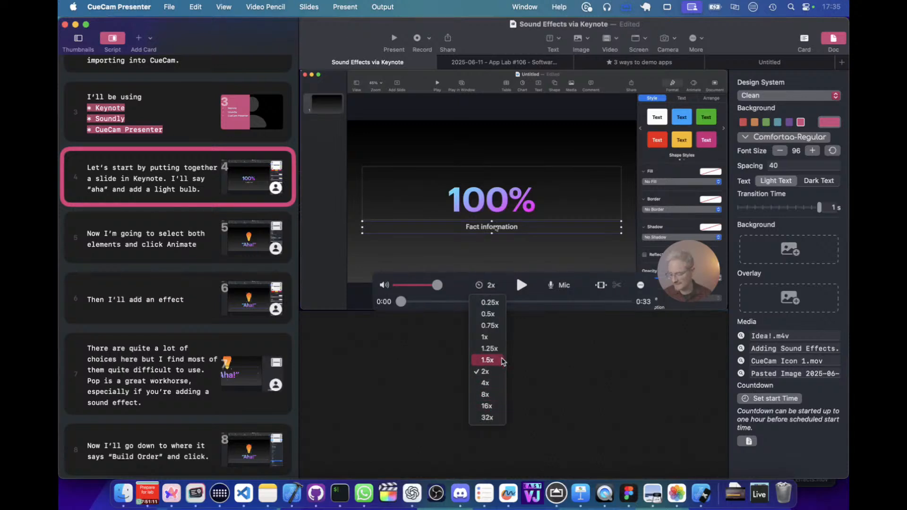
pyautogui.click(407, 336)
# Recheck the clips on card 7 and card 5 of the Keynote animation section.
pyautogui.click(152, 251)
pyautogui.click(177, 330)
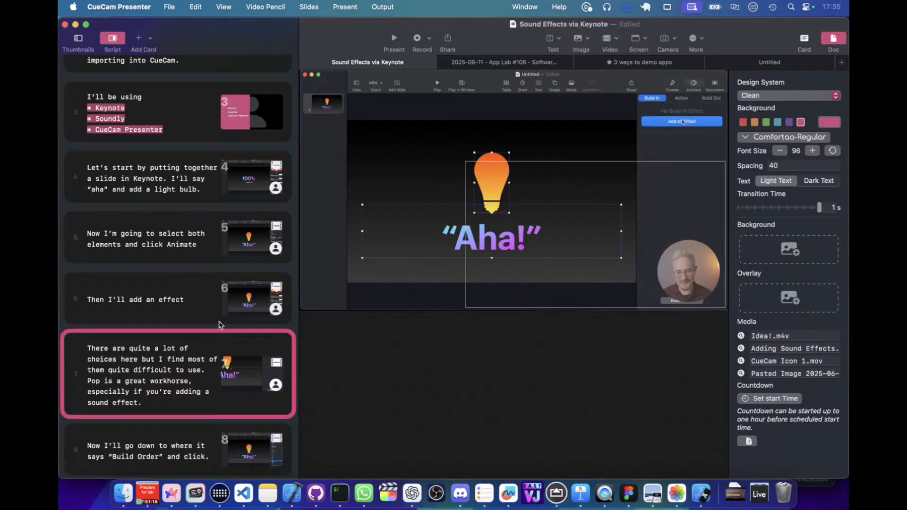
pyautogui.click(204, 250)
pyautogui.moveTo(431, 188)
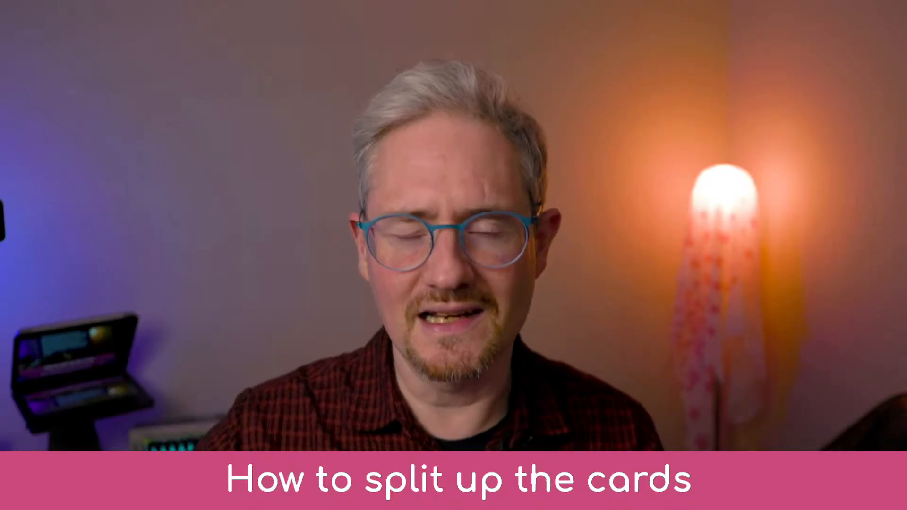
pyautogui.moveTo(650, 164)
pyautogui.mouseDown()
pyautogui.moveTo(586, 148)
pyautogui.moveTo(599, 192)
pyautogui.mouseUp()
pyautogui.moveTo(674, 134); pyautogui.dragTo(657, 224)
pyautogui.moveTo(630, 168)
pyautogui.mouseDown()
pyautogui.moveTo(642, 246)
pyautogui.moveTo(725, 164)
pyautogui.mouseUp()
pyautogui.moveTo(840, 120)
pyautogui.mouseDown()
pyautogui.moveTo(737, 248)
pyautogui.moveTo(740, 275)
pyautogui.mouseUp()
pyautogui.moveTo(758, 150)
pyautogui.mouseDown()
pyautogui.moveTo(739, 245)
pyautogui.moveTo(838, 240)
pyautogui.mouseUp()
pyautogui.press('Escape')
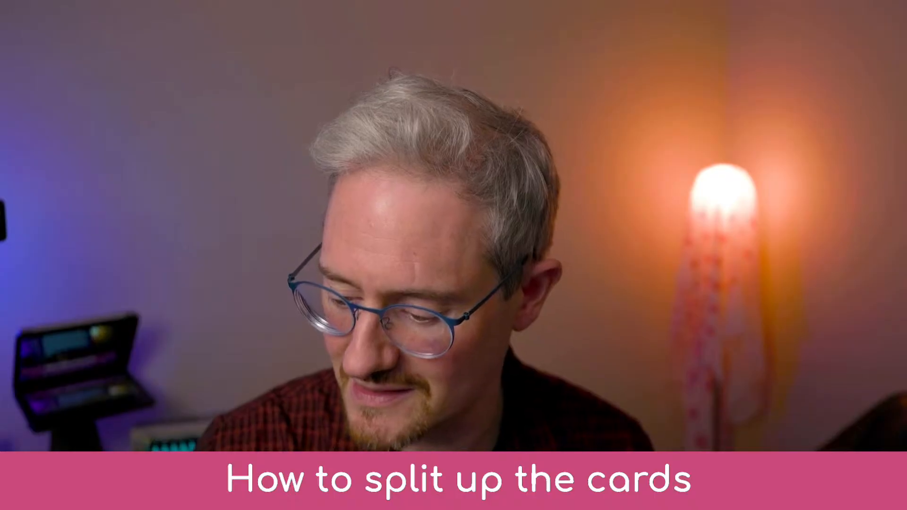